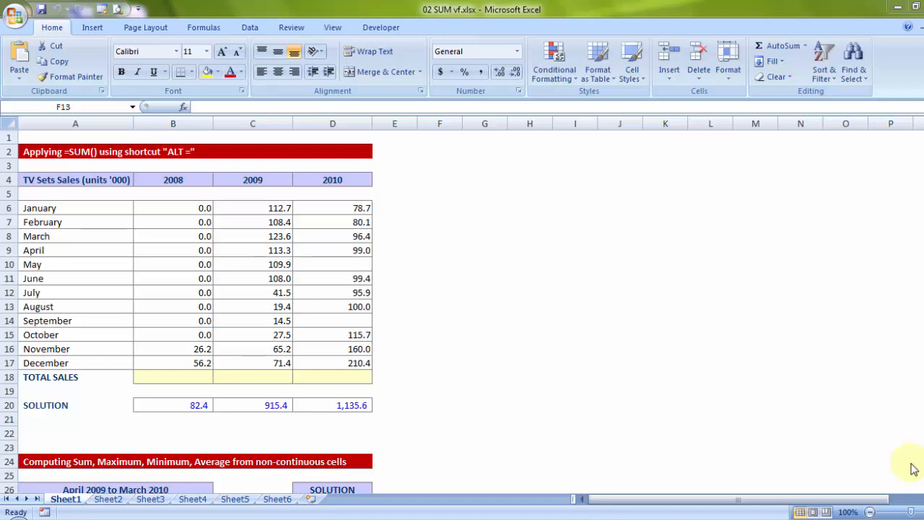
pyautogui.click(536, 279)
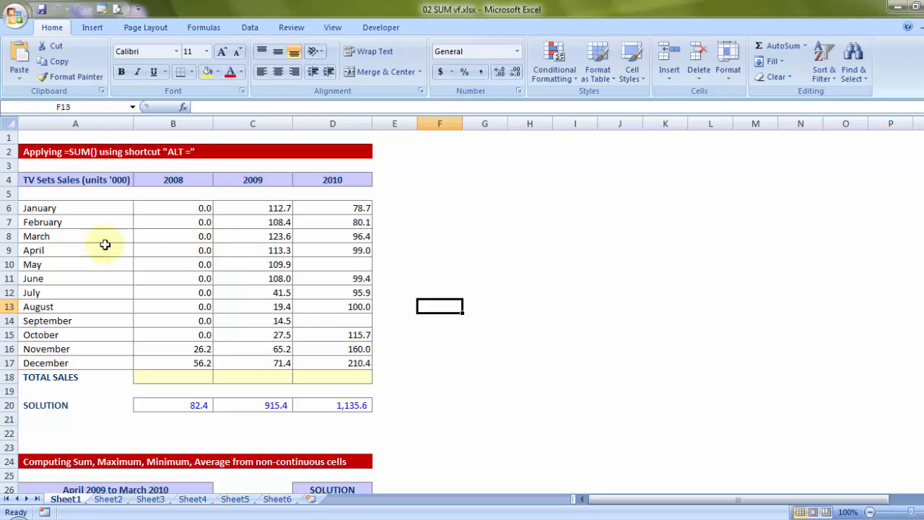
pyautogui.moveTo(67, 207); pyautogui.dragTo(80, 364)
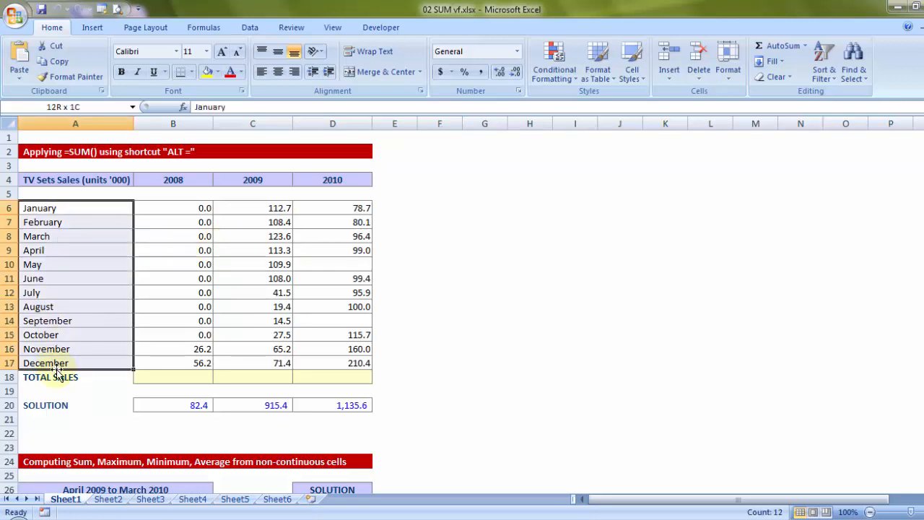
pyautogui.moveTo(175, 209); pyautogui.dragTo(174, 358)
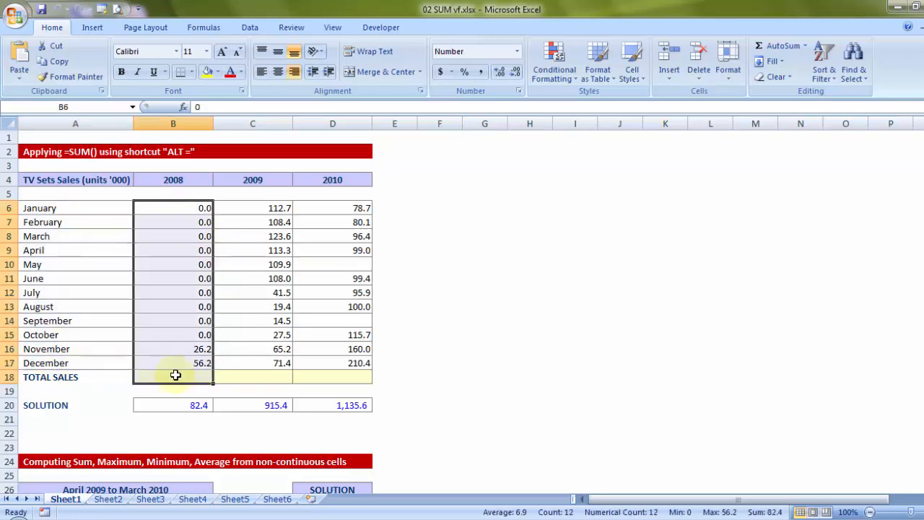
pyautogui.moveTo(262, 208); pyautogui.dragTo(244, 355)
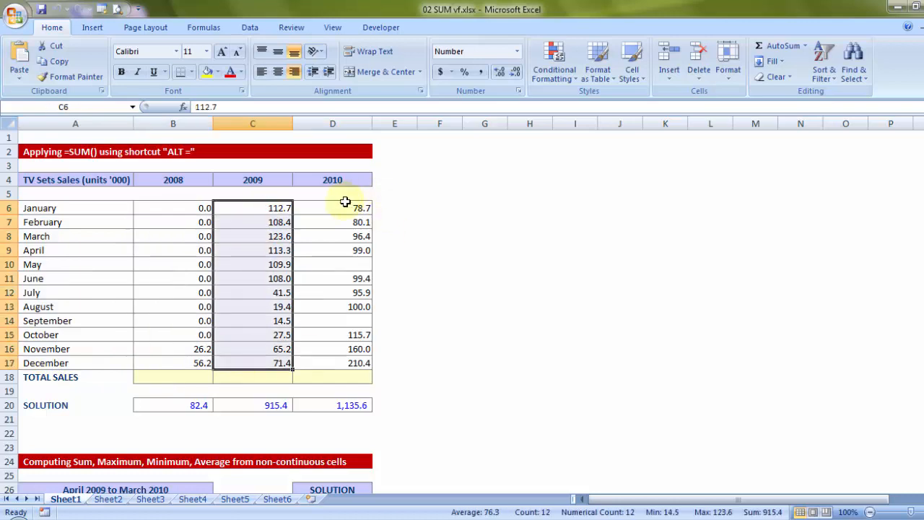
pyautogui.click(177, 377)
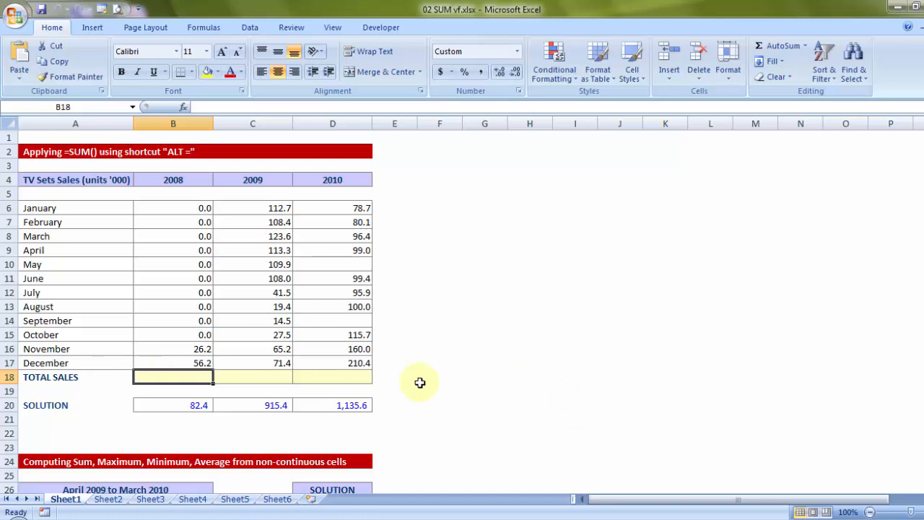
pyautogui.write('=')
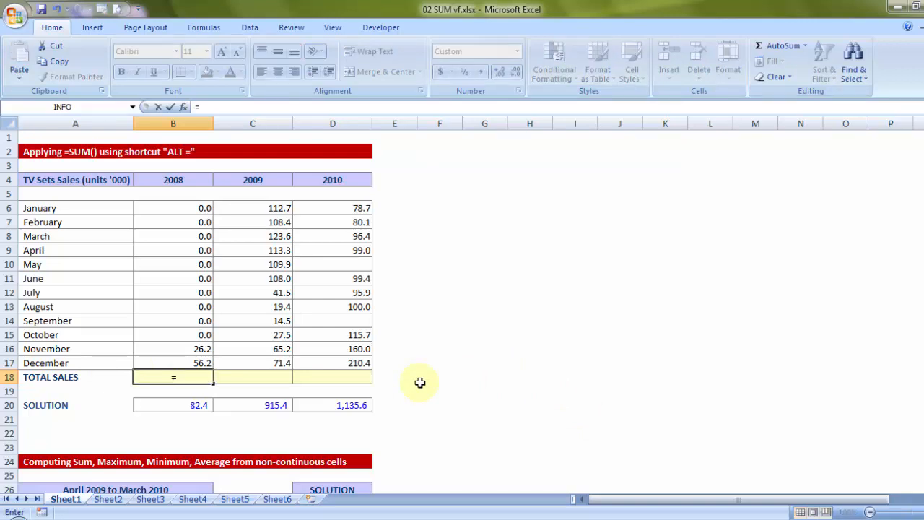
pyautogui.write('sum')
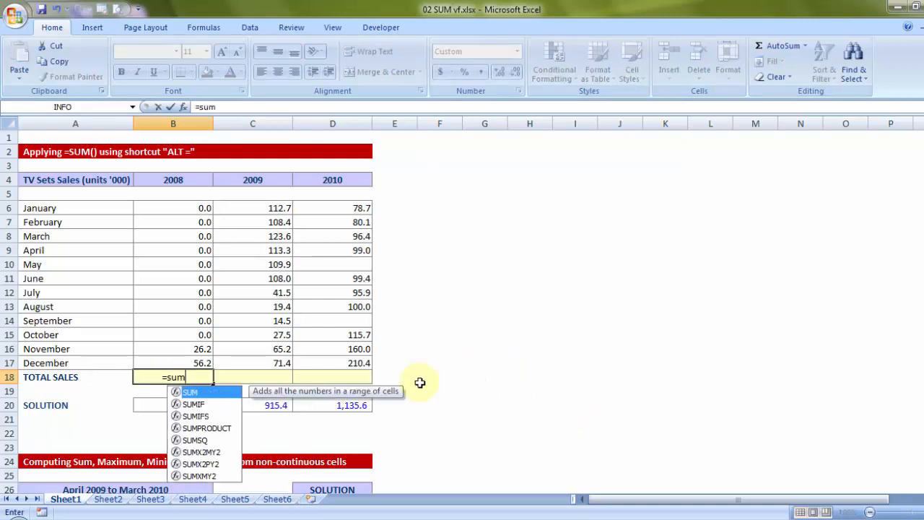
pyautogui.write('(')
pyautogui.press('BackSpace')
pyautogui.press('BackSpace')
pyautogui.press('BackSpace')
pyautogui.press('BackSpace')
pyautogui.press('BackSpace')
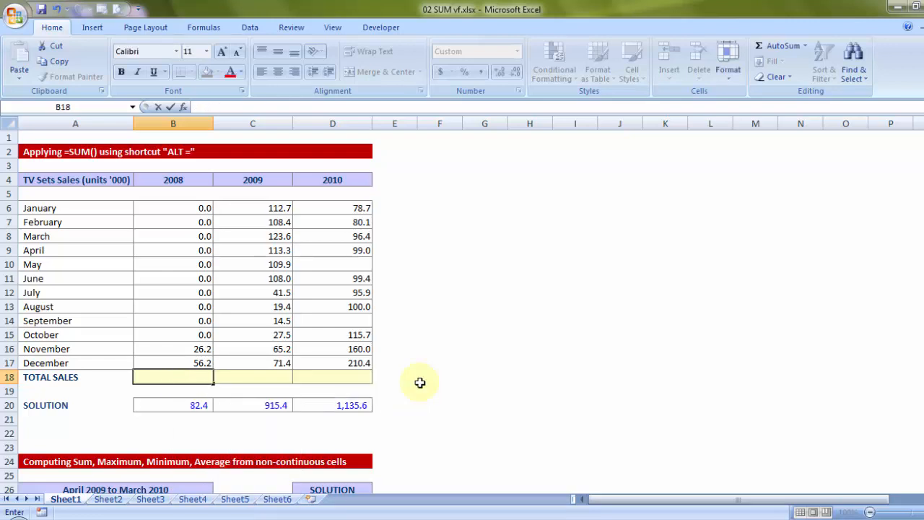
pyautogui.press('Escape')
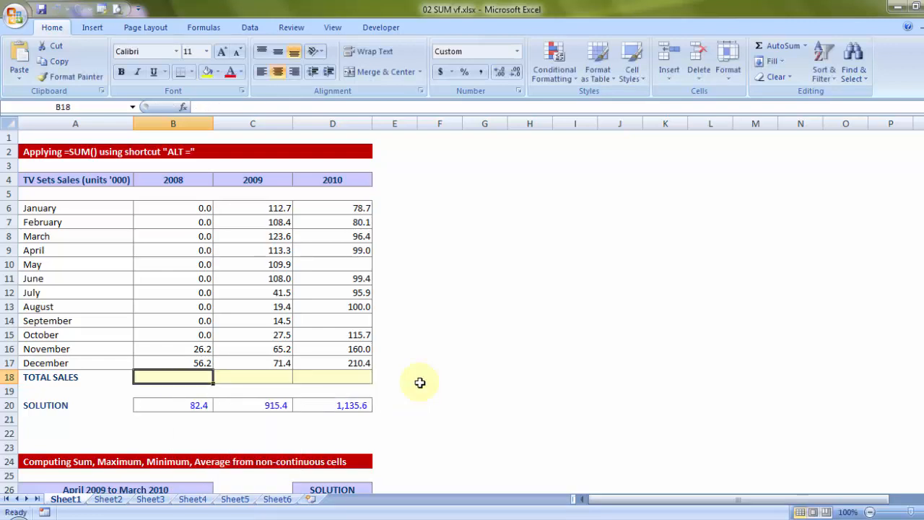
# - Collapse the ribbon and total the 2008 sales in cell B18 with the formula =SUM(B6:B17)
pyautogui.doubleClick(52, 27)
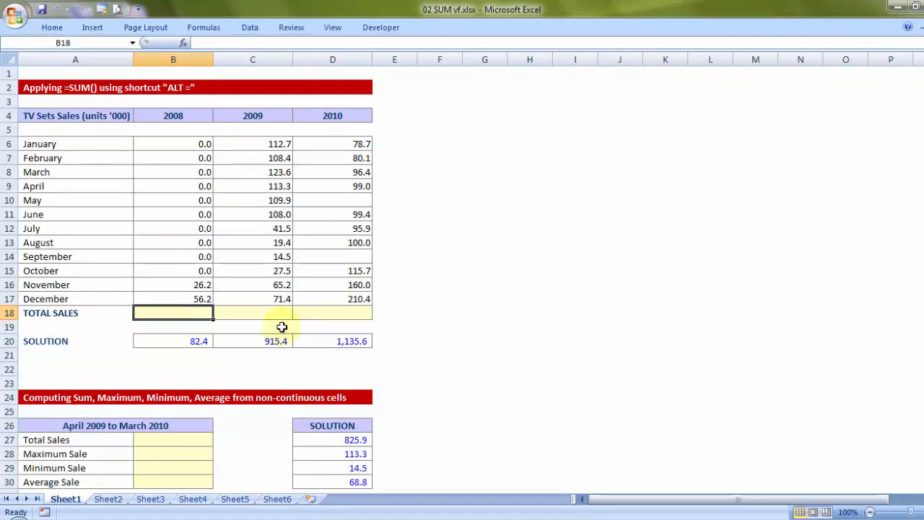
pyautogui.write('=')
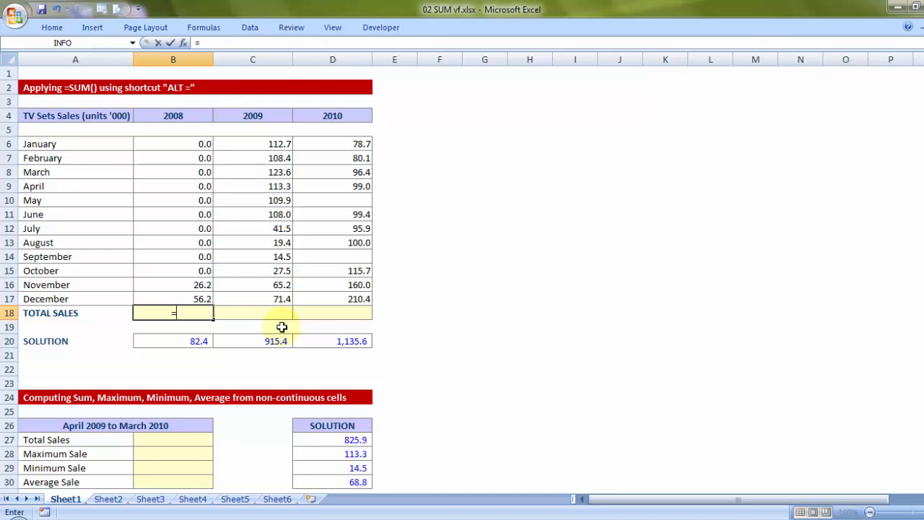
pyautogui.write('su')
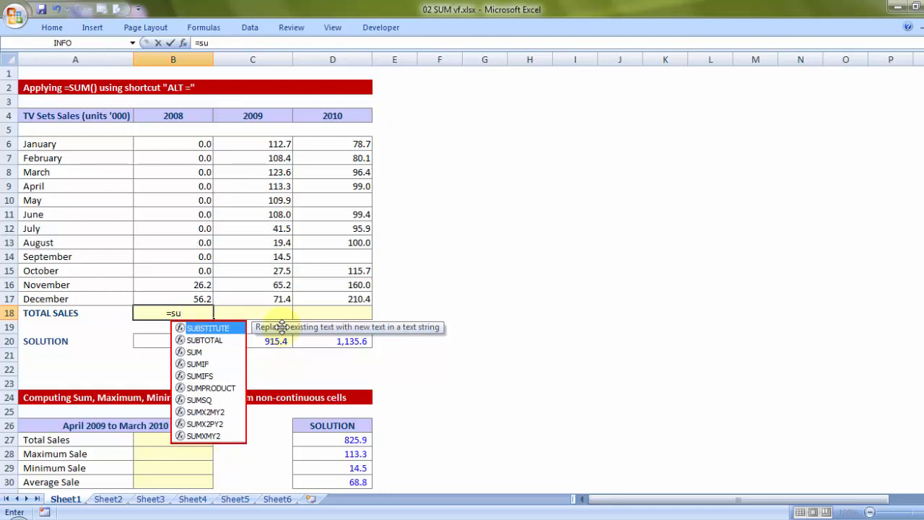
pyautogui.press('Down')
pyautogui.press('Down')
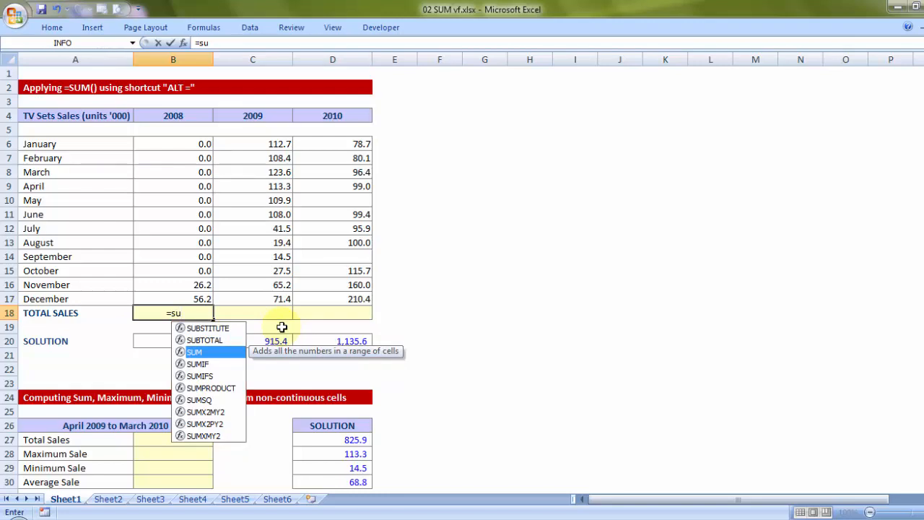
pyautogui.press('Tab')
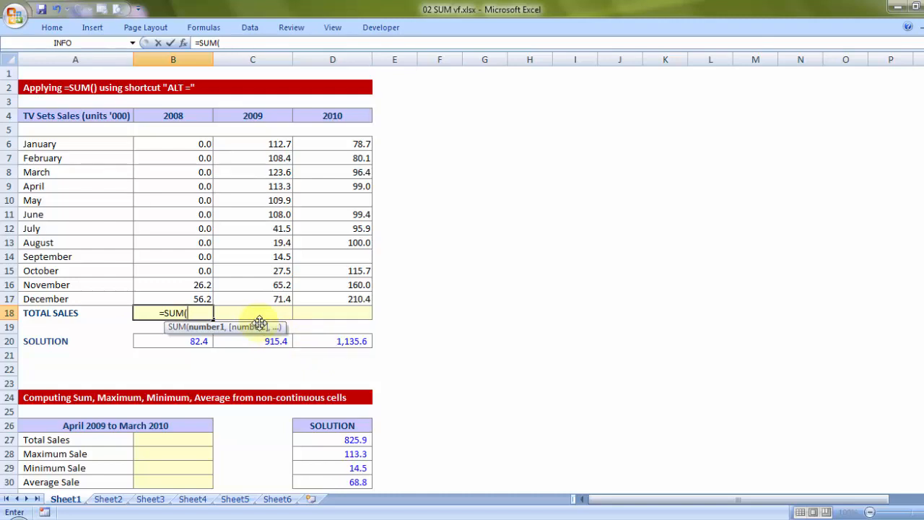
pyautogui.moveTo(182, 142); pyautogui.dragTo(175, 296)
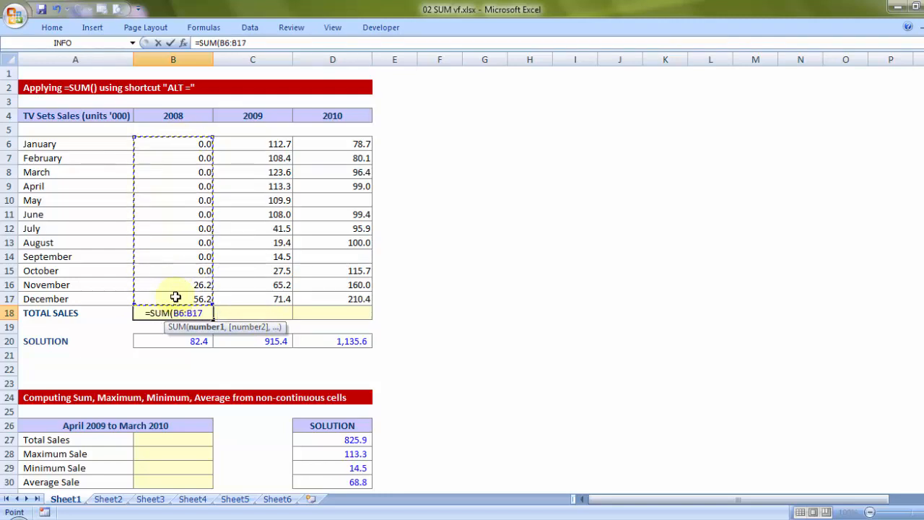
pyautogui.write(')')
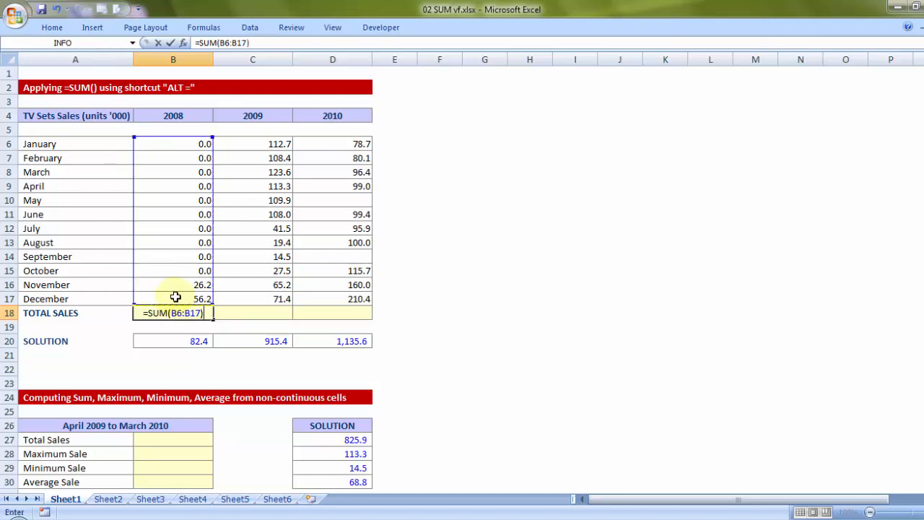
pyautogui.press('Return')
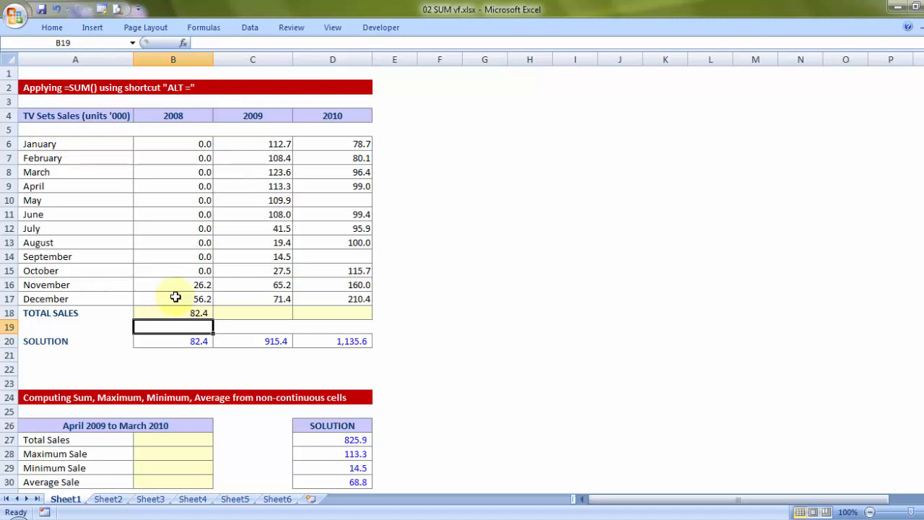
# - Total the 2009 sales in cell C18 with AutoSum over C6:C17
pyautogui.press('Right')
pyautogui.press('Up')
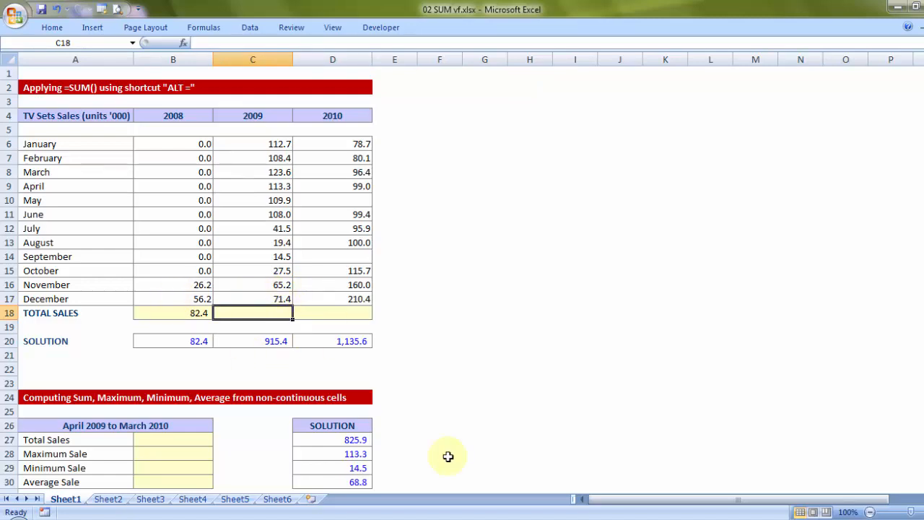
pyautogui.hotkey('alt', '=')
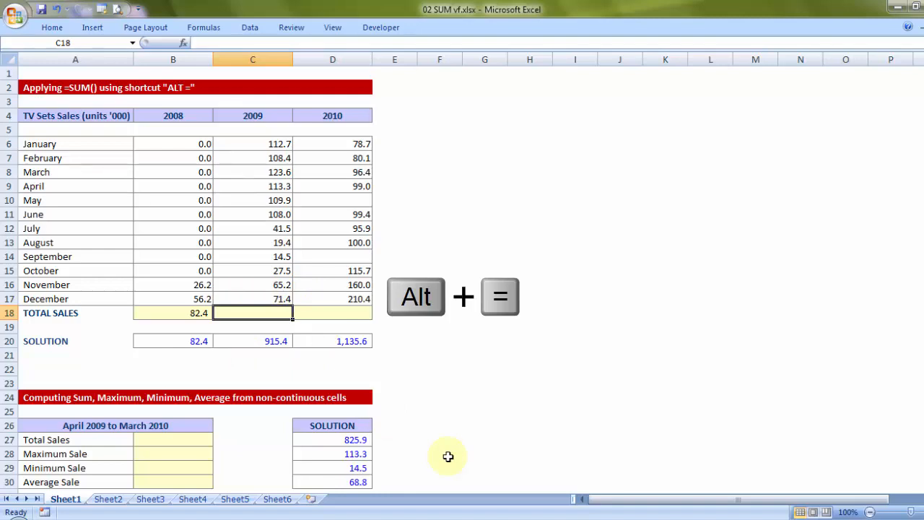
pyautogui.hotkey('alt', '=')
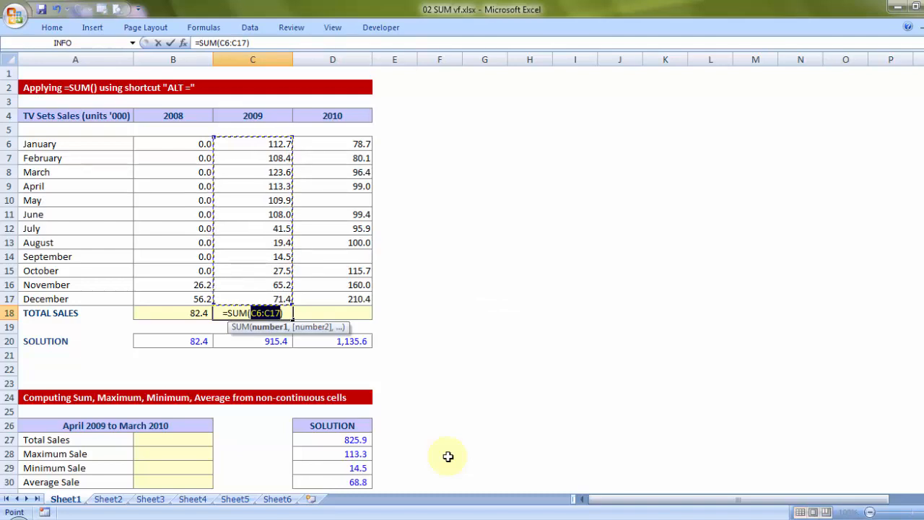
pyautogui.press('Return')
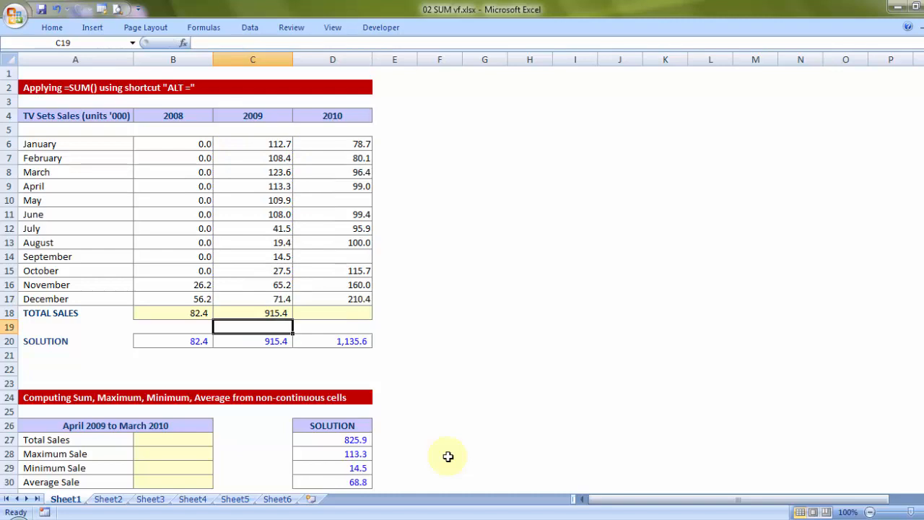
# - Examine and compare the SUM formulas in the 2008 and 2009 total sales cells, leaving them as they are
pyautogui.doubleClick(173, 309)
pyautogui.press('Escape')
pyautogui.doubleClick(249, 310)
pyautogui.press('Escape')
pyautogui.doubleClick(190, 314)
pyautogui.moveTo(207, 314); pyautogui.dragTo(145, 313)
pyautogui.press('Escape')
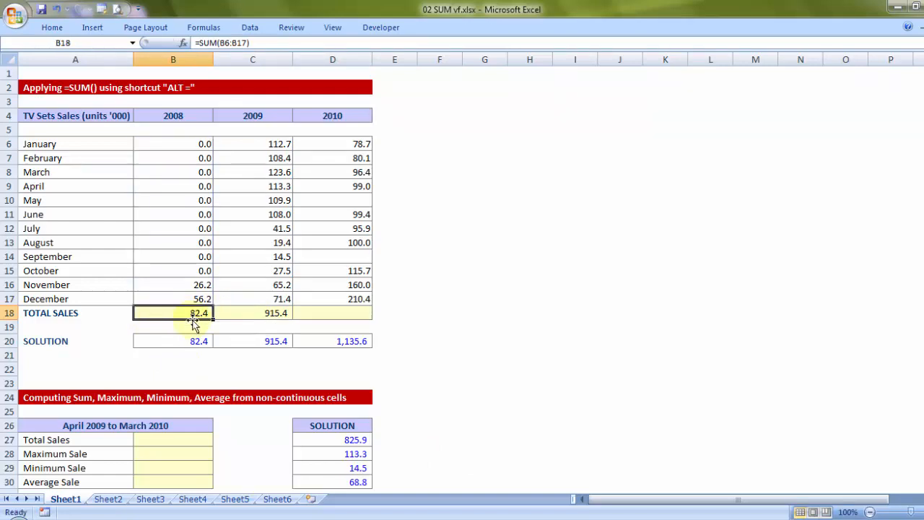
pyautogui.click(251, 313)
pyautogui.doubleClick(251, 313)
pyautogui.press('Escape')
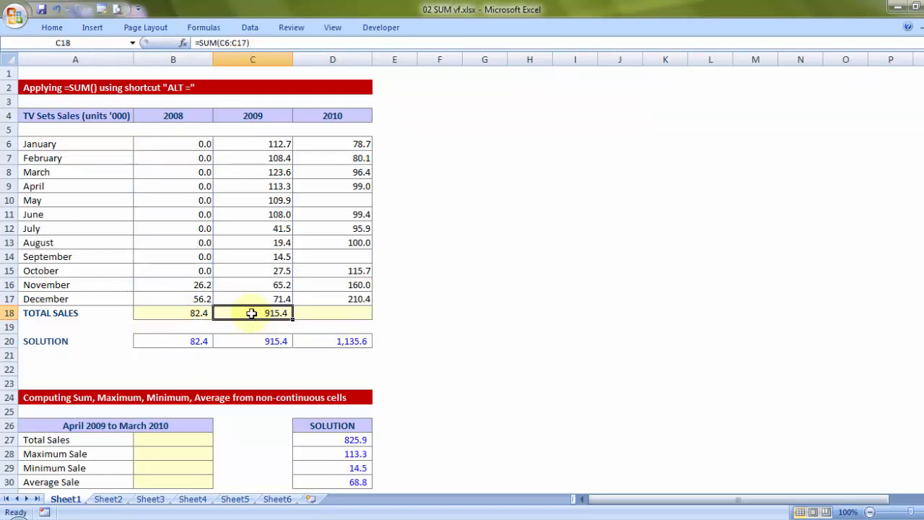
# - Enter the note "ALT =" in cell C19, below the 2009 total
pyautogui.click(255, 325)
pyautogui.write('AL')
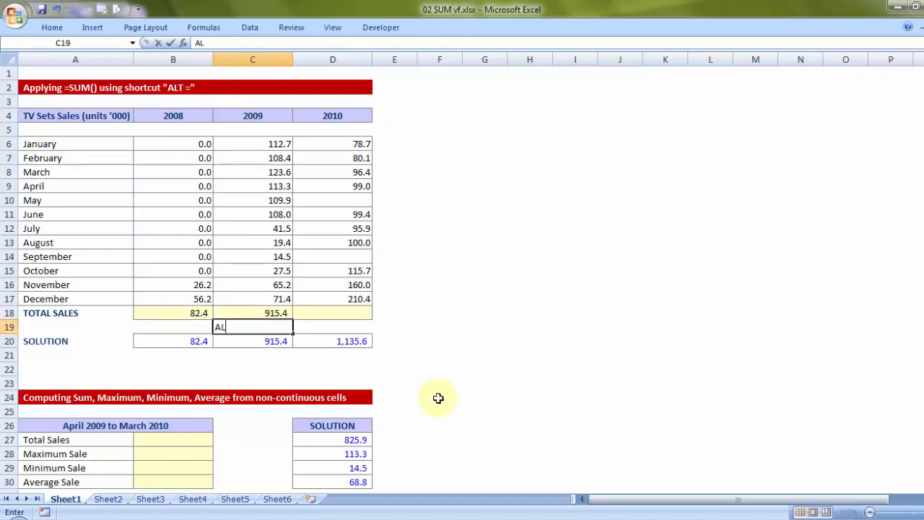
pyautogui.write('T =')
pyautogui.click(275, 367)
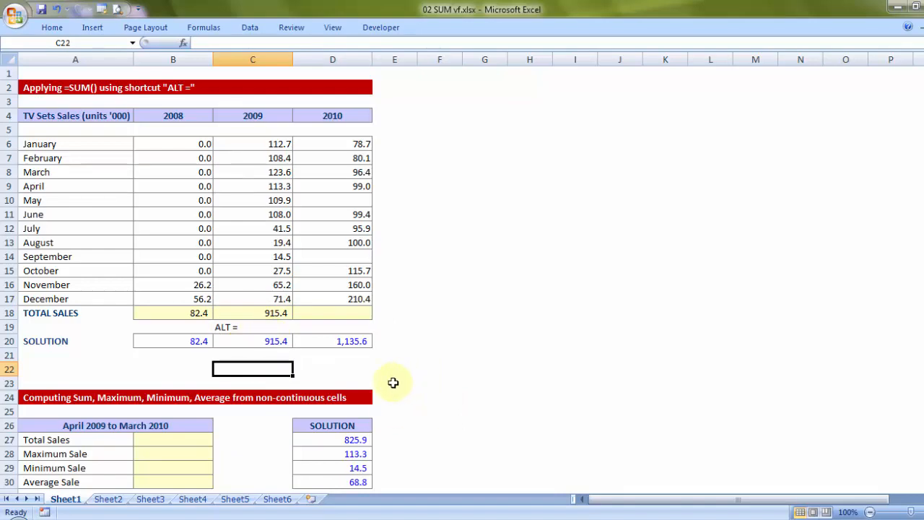
pyautogui.click(339, 195)
pyautogui.click(337, 254)
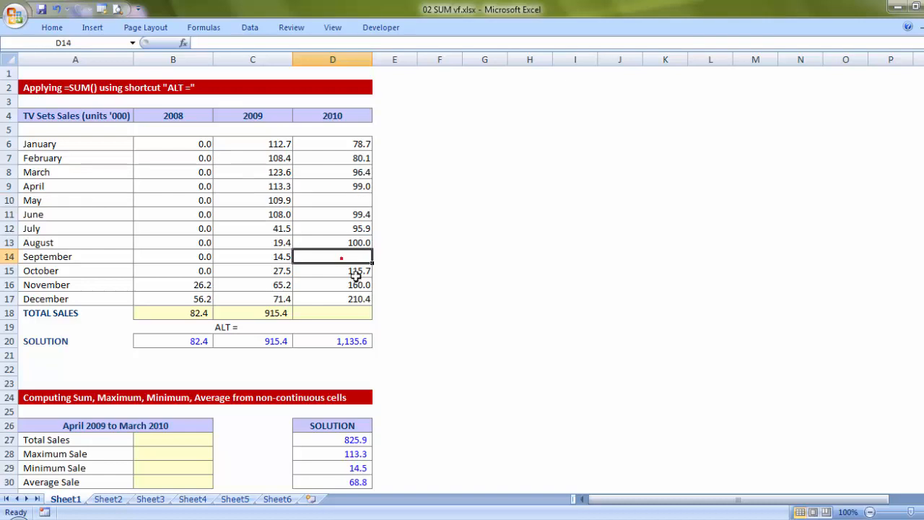
pyautogui.click(360, 314)
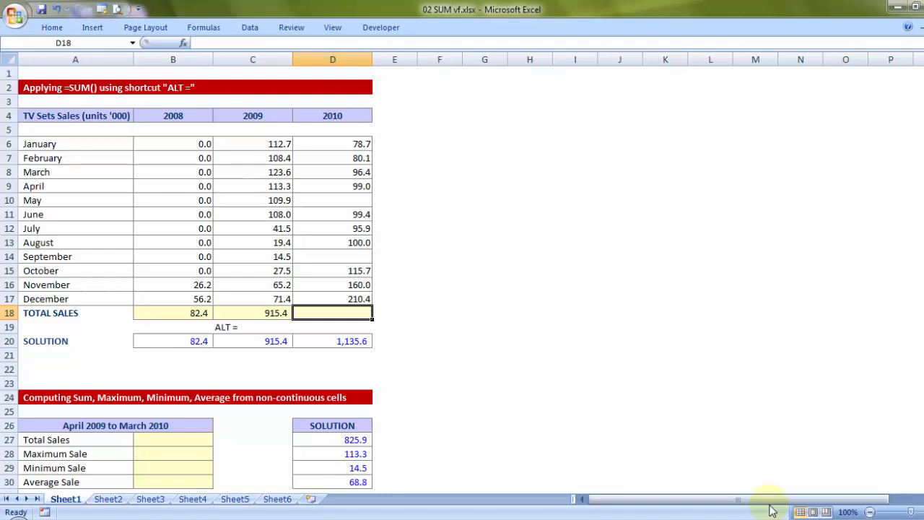
pyautogui.hotkey('alt', '=')
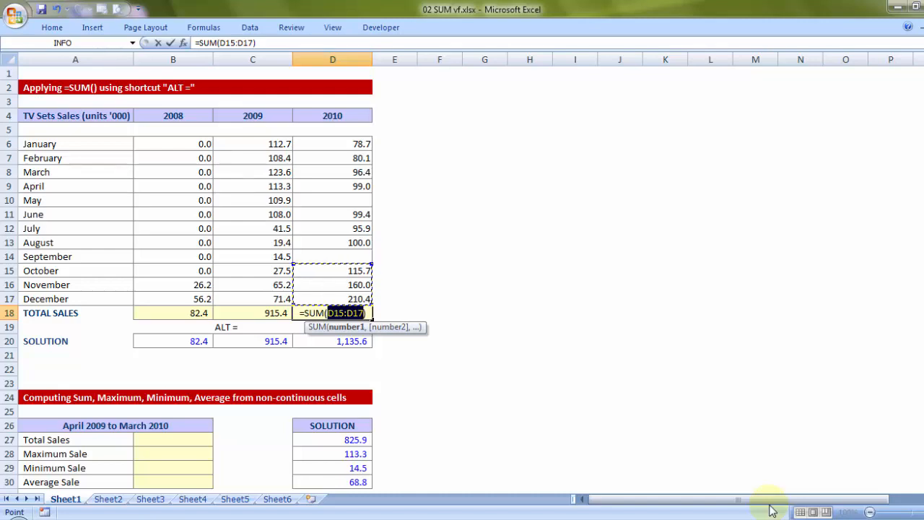
pyautogui.press('Up')
pyautogui.press('Up')
pyautogui.press('Up')
pyautogui.press('Up')
pyautogui.press('Up')
pyautogui.press('Up')
pyautogui.press('Up')
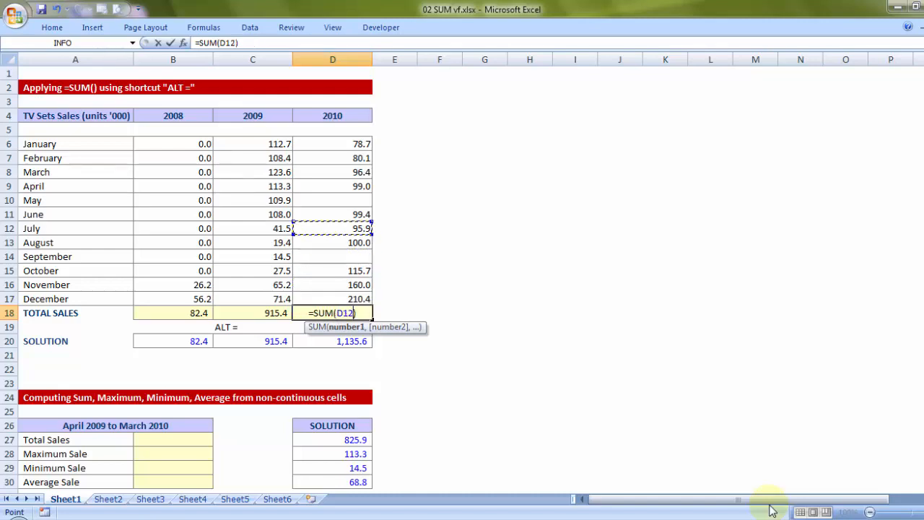
pyautogui.press('Up')
pyautogui.press('Up')
pyautogui.hotkey('shift', 'Down')
pyautogui.hotkey('shift', 'Down')
pyautogui.hotkey('shift', 'Down')
pyautogui.hotkey('shift', 'Down')
pyautogui.hotkey('shift', 'Down')
pyautogui.hotkey('shift', 'Down')
pyautogui.hotkey('shift', 'Down')
pyautogui.hotkey('shift', 'Down')
pyautogui.hotkey('shift', 'Down')
pyautogui.hotkey('shift', 'Down')
pyautogui.hotkey('shift', 'Down')
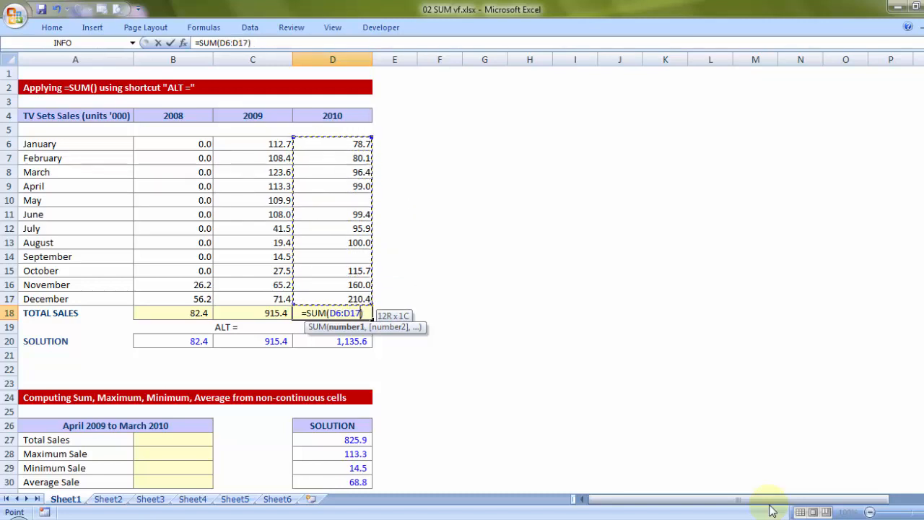
pyautogui.press('Escape')
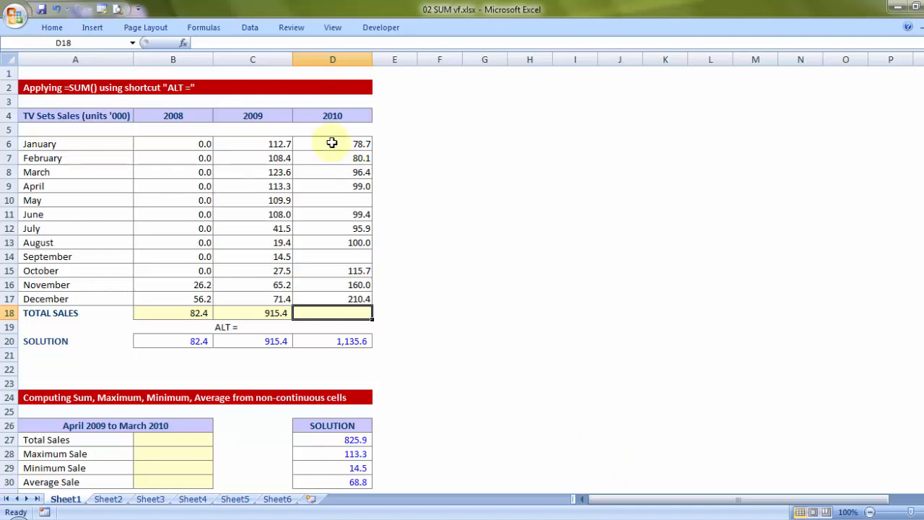
# - Select only the blank cells within the 2010 sales range D6:D17 using Go To Special with the Blanks option
pyautogui.click(341, 201)
pyautogui.moveTo(339, 144); pyautogui.dragTo(338, 297)
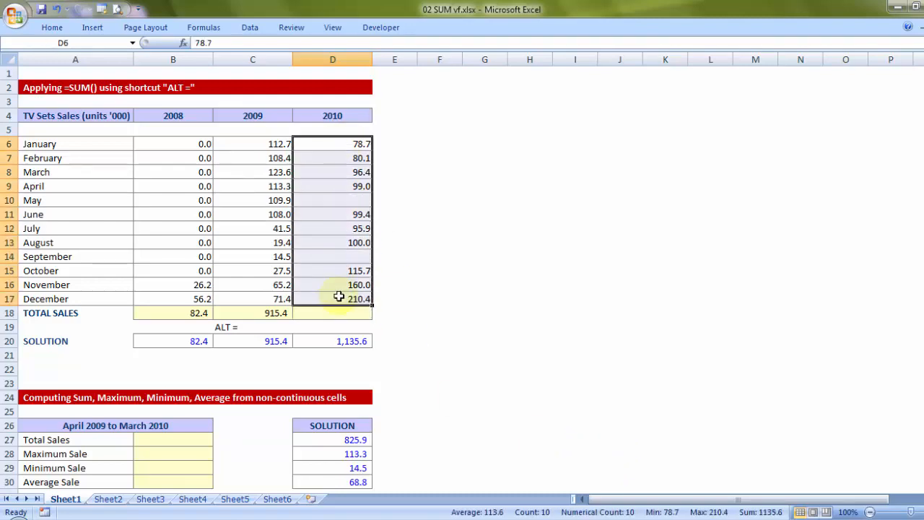
pyautogui.click(434, 285)
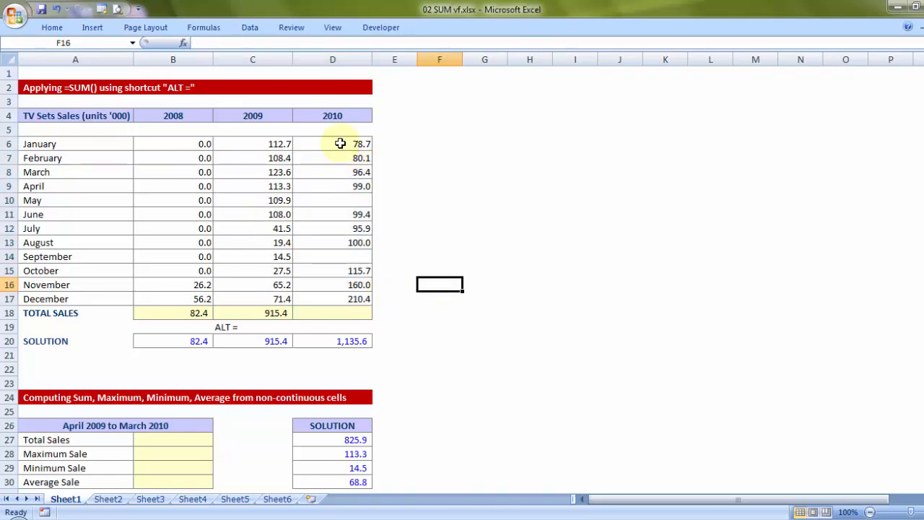
pyautogui.moveTo(340, 143); pyautogui.dragTo(321, 300)
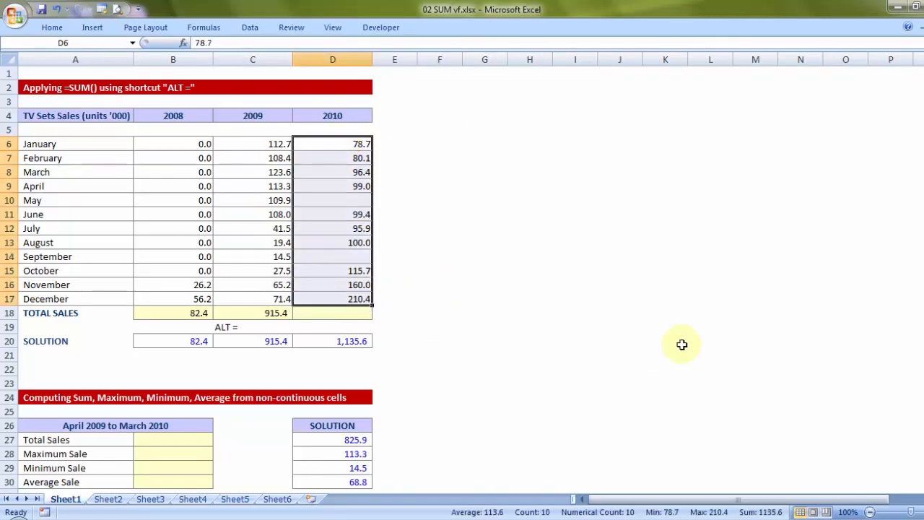
pyautogui.hotkey('ctrl', 'g')
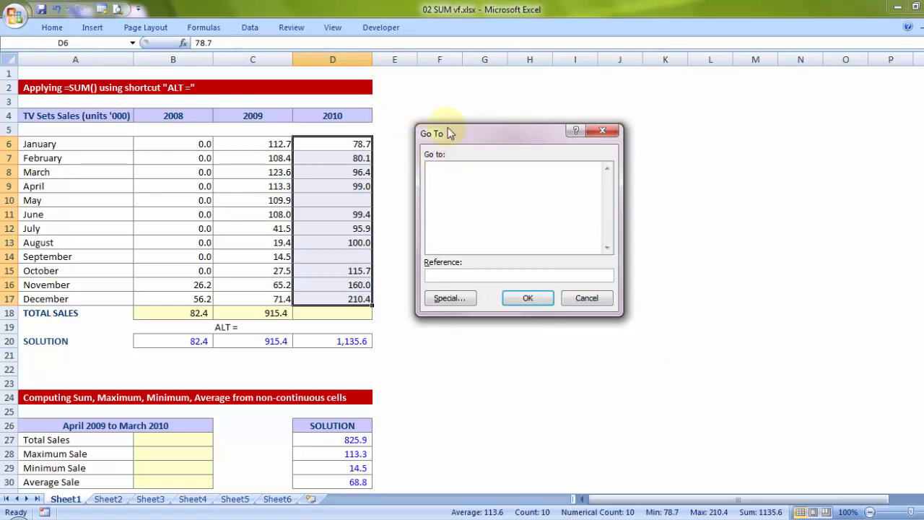
pyautogui.click(451, 304)
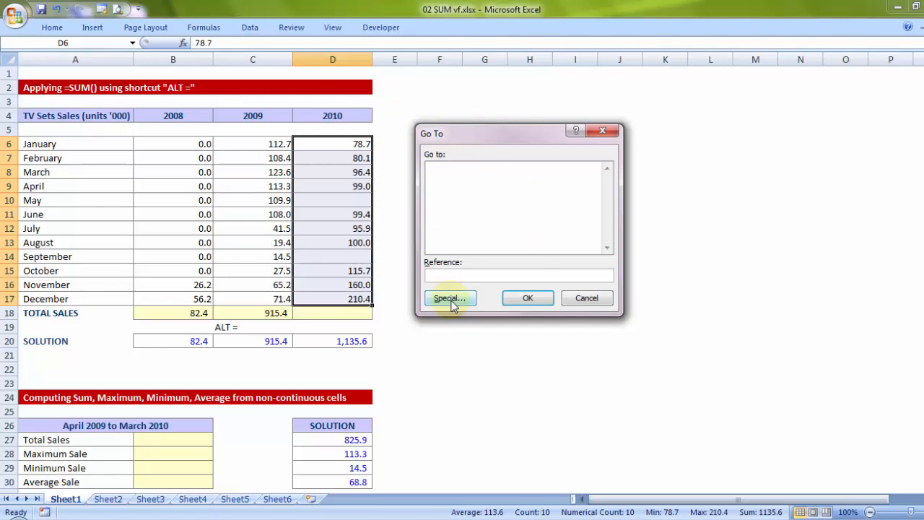
pyautogui.click(451, 303)
pyautogui.click(443, 241)
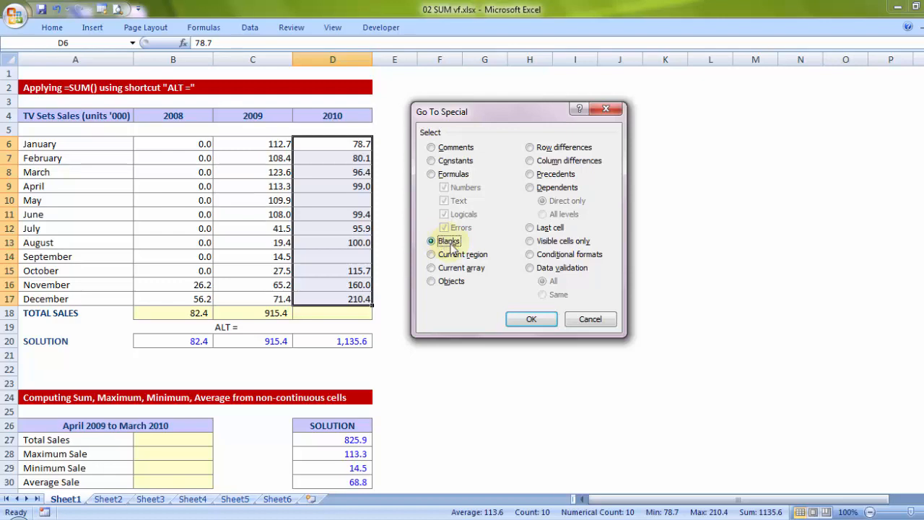
pyautogui.click(527, 318)
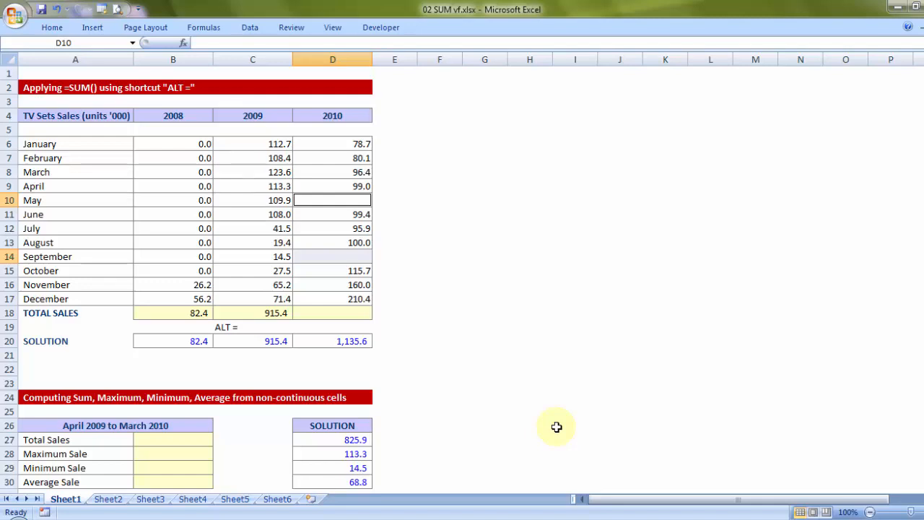
pyautogui.click(419, 128)
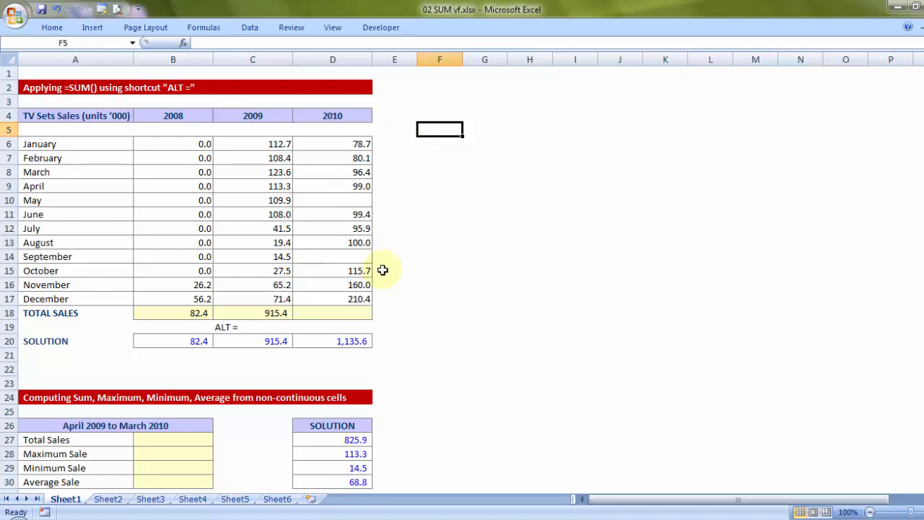
# - Select the blanks in the 2010 sales range D6:D17 with Go To Special and fill them all with 0 at once
pyautogui.moveTo(355, 142); pyautogui.dragTo(358, 294)
pyautogui.press('F5')
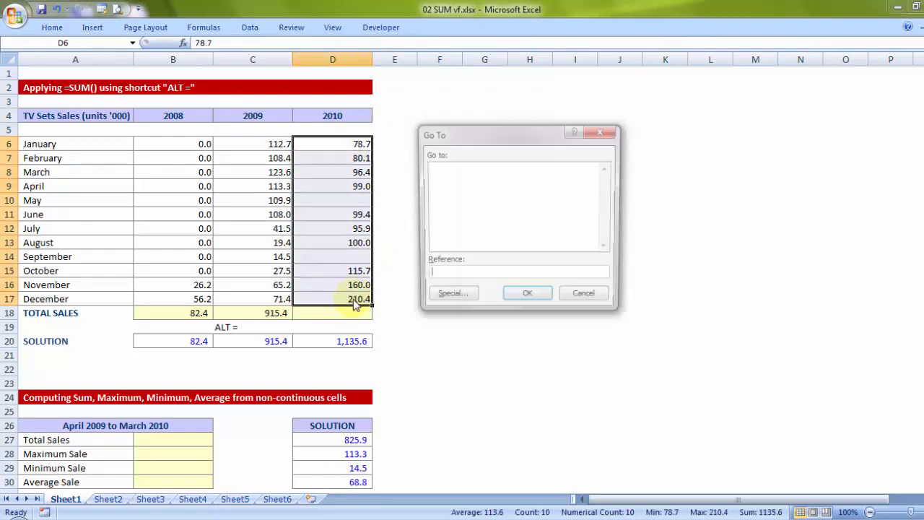
pyautogui.click(451, 298)
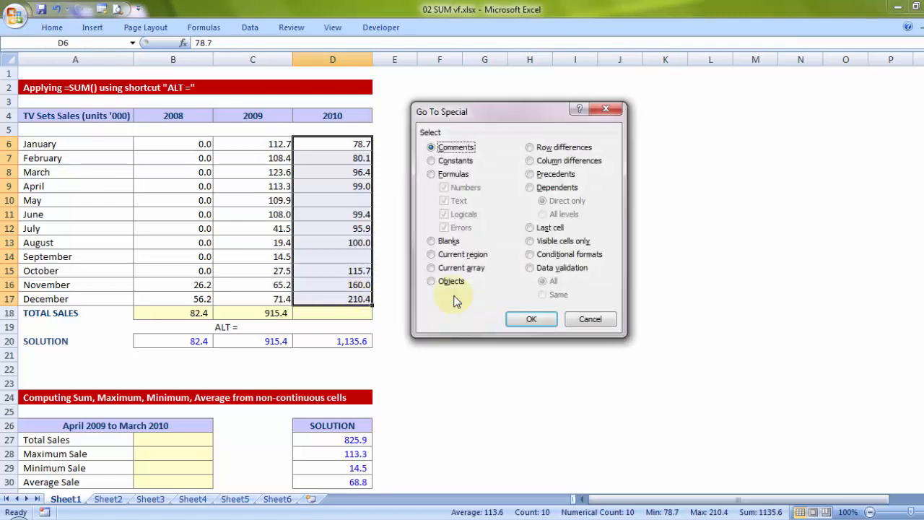
pyautogui.click(439, 242)
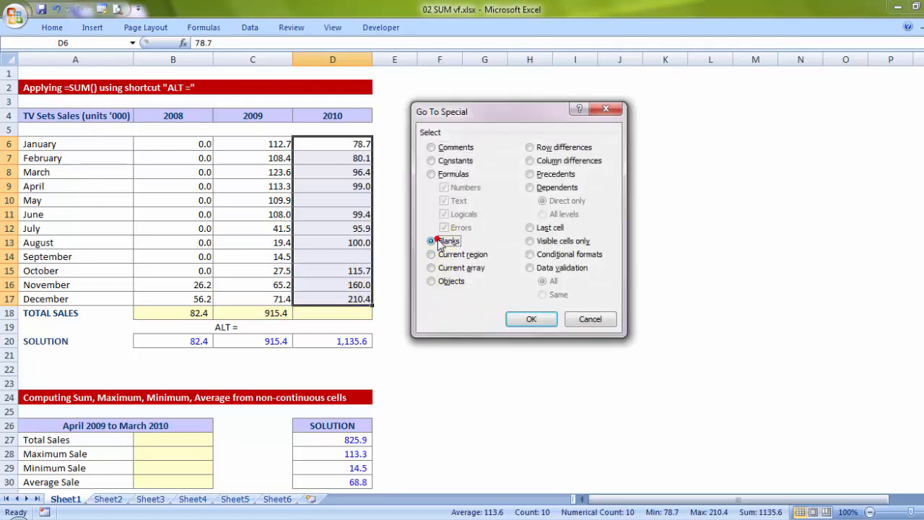
pyautogui.click(532, 319)
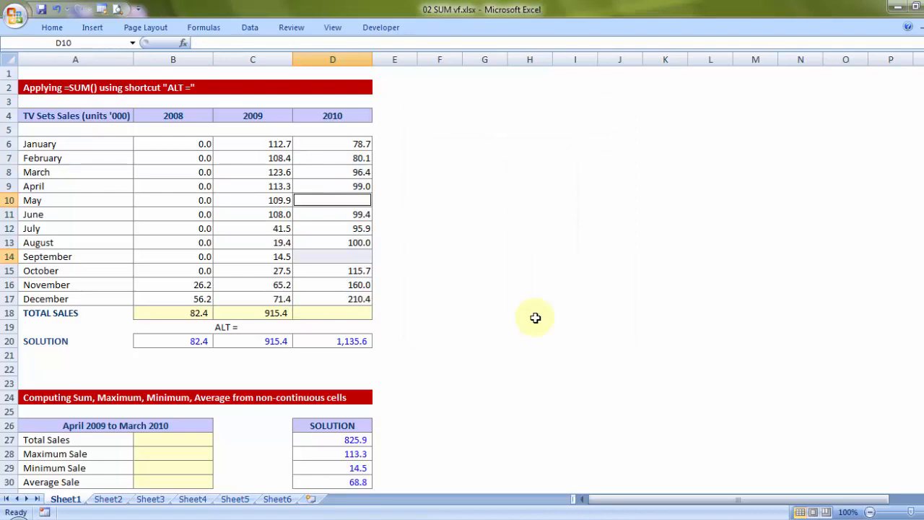
pyautogui.write('0')
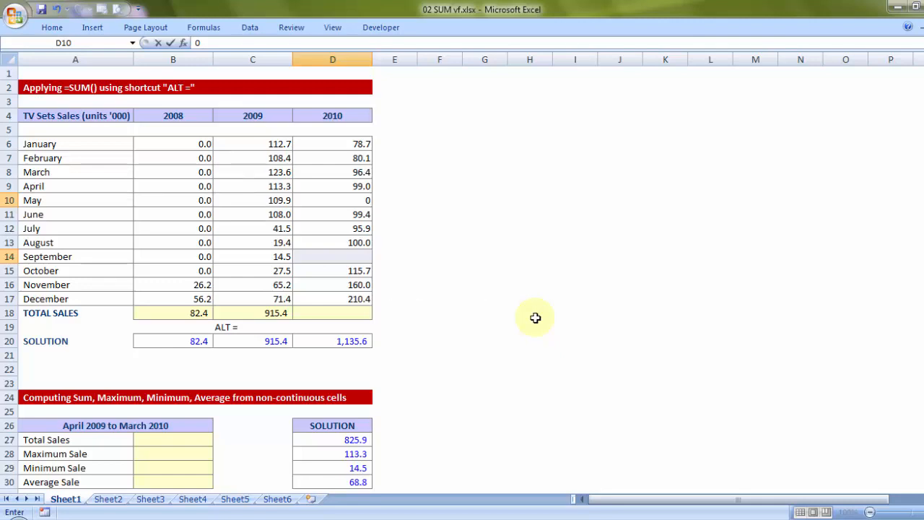
pyautogui.hotkey('ctrl', 'Return')
pyautogui.hotkey('ctrl', 'Return')
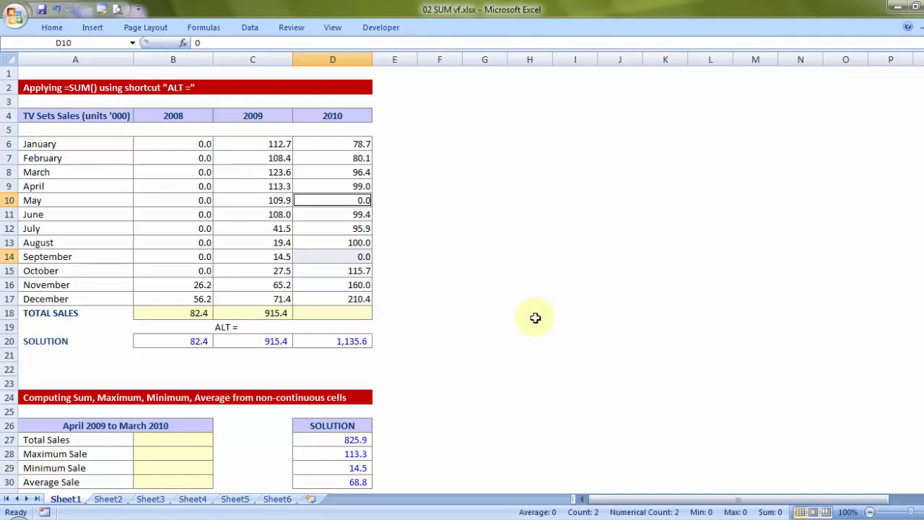
# - Enter the notes "CTRL G" in cell F19 and "CTRL ENTER" in cell F20
pyautogui.press('Down')
pyautogui.press('Down')
pyautogui.press('Down')
pyautogui.press('Down')
pyautogui.press('Down')
pyautogui.press('Down')
pyautogui.press('Down')
pyautogui.press('Down')
pyautogui.press('Down')
pyautogui.press('Right')
pyautogui.press('Right')
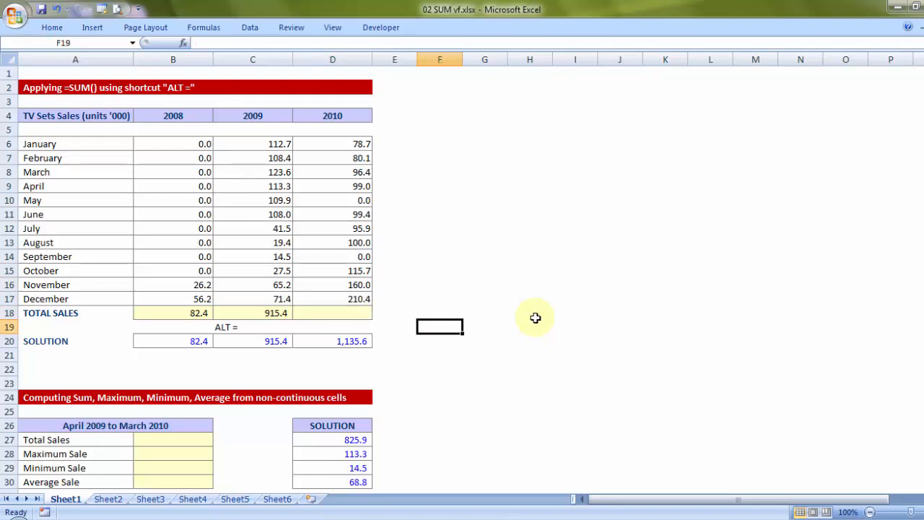
pyautogui.write('CTRL G')
pyautogui.press('Return')
pyautogui.write('CTRL ')
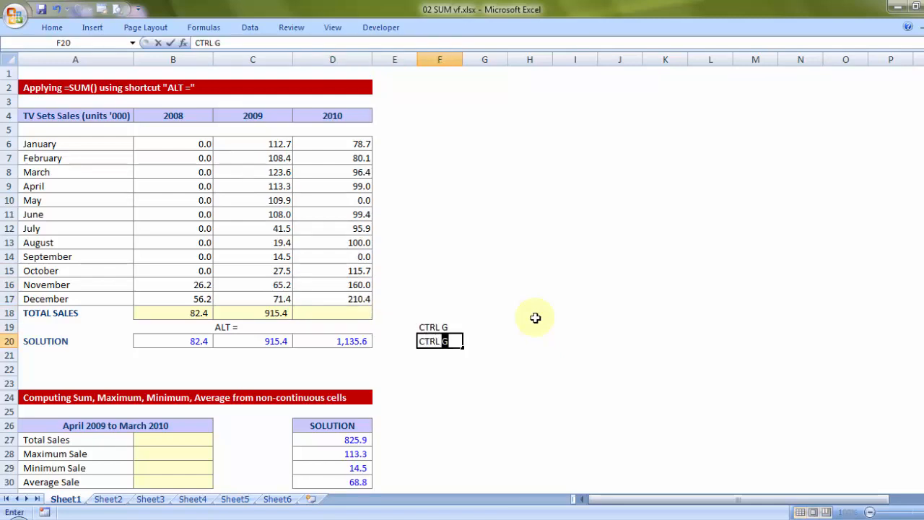
pyautogui.write('ENTER')
pyautogui.press('Return')
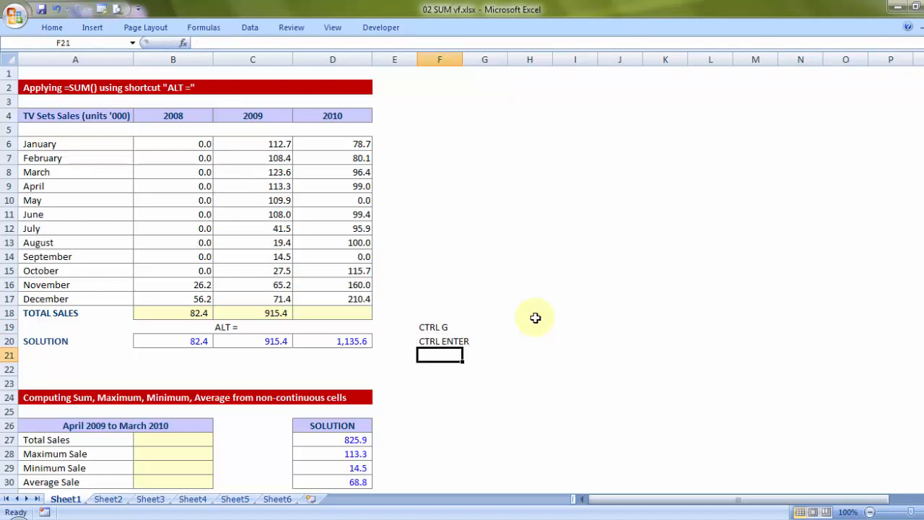
pyautogui.hotkey('shift', 'Up')
pyautogui.hotkey('shift', 'Up')
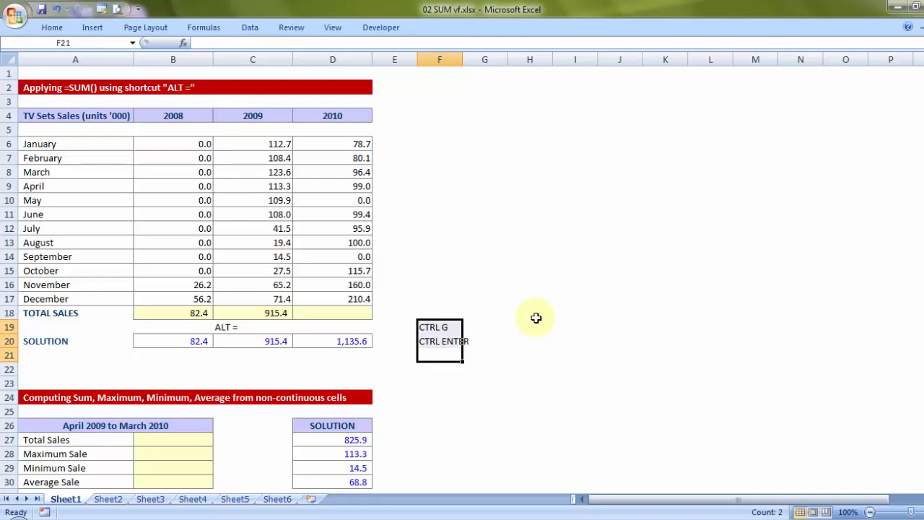
# - Total the 2010 sales in cell D18 with AutoSum over D6:D17 and select the whole total sales row
pyautogui.click(343, 315)
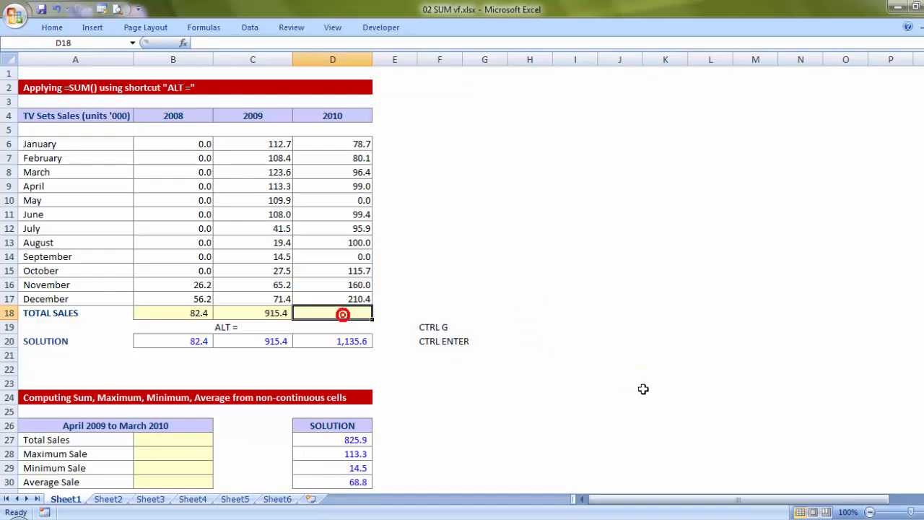
pyautogui.hotkey('alt', '=')
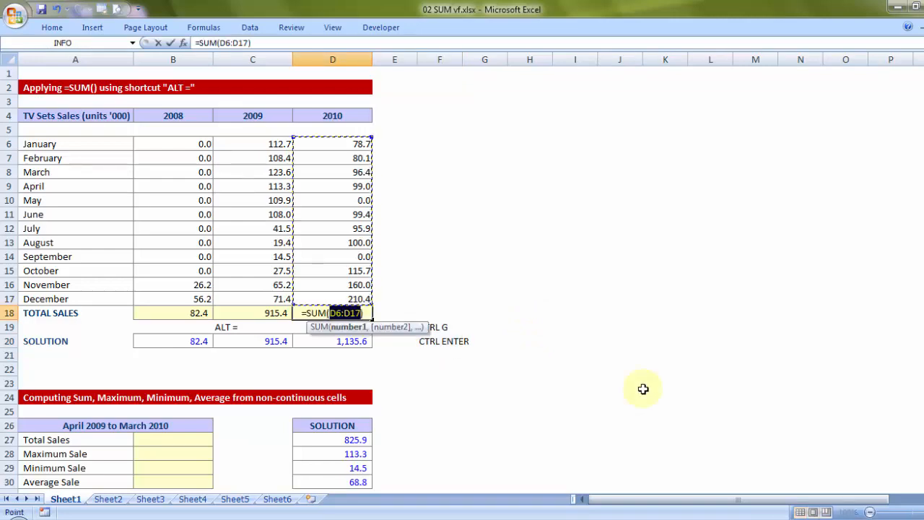
pyautogui.press('Return')
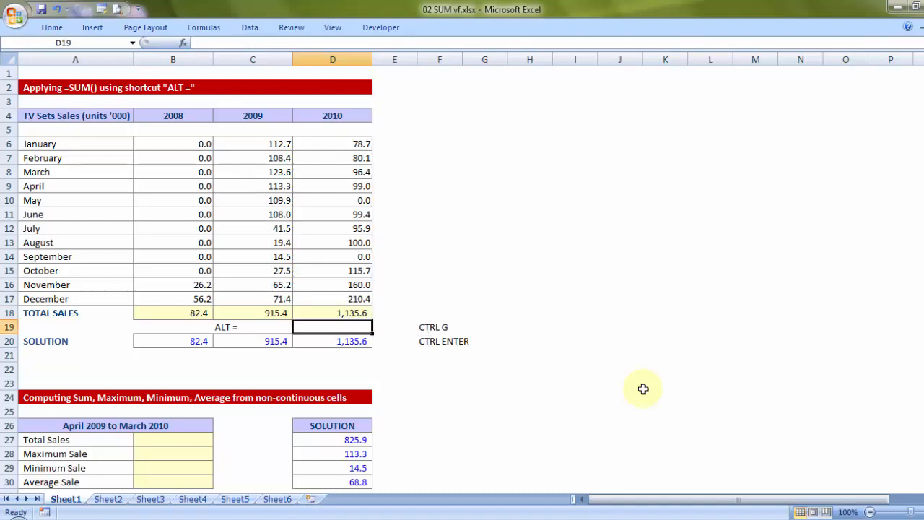
pyautogui.press('Up')
pyautogui.hotkey('shift', 'Left')
pyautogui.hotkey('shift', 'Left')
pyautogui.hotkey('shift', 'Left')
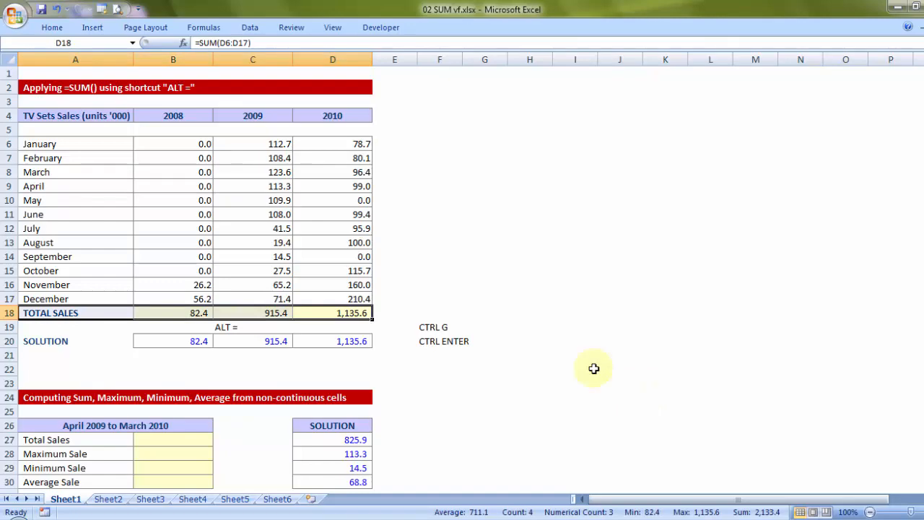
# - Clear the 2010 total in cell D18 and re-enter =SUM(D6:D17) using the Sum option of AutoSum in the function library
pyautogui.click(204, 27)
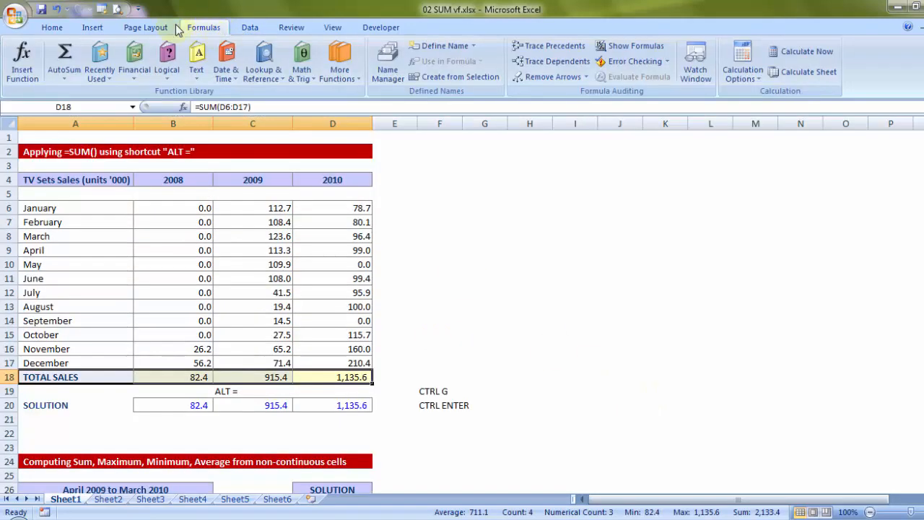
pyautogui.click(355, 379)
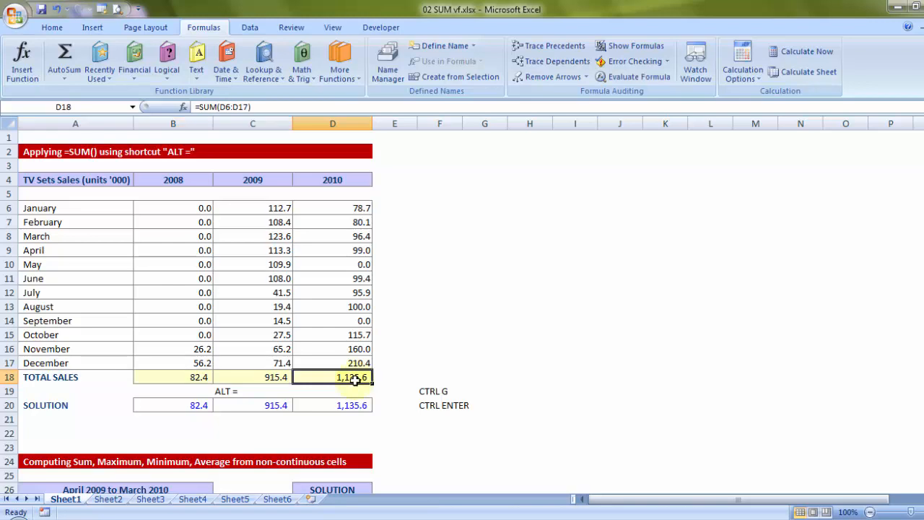
pyautogui.press('Delete')
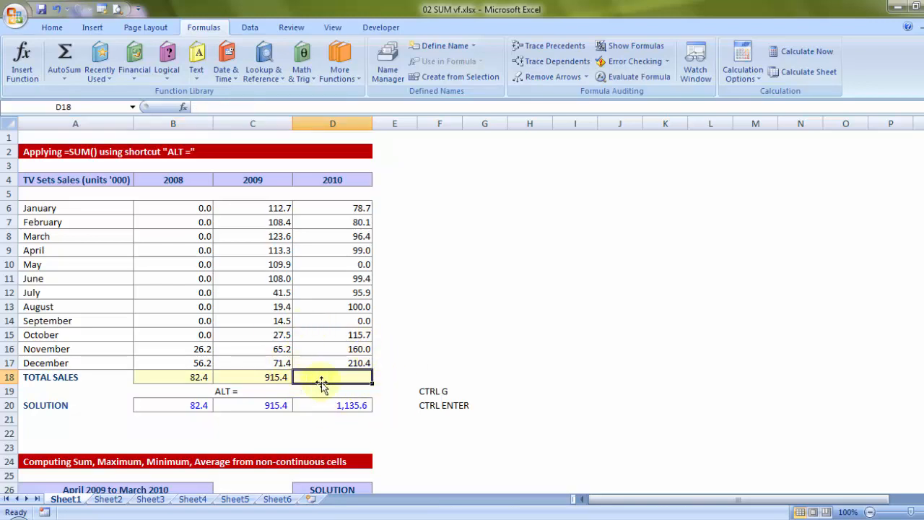
pyautogui.click(64, 78)
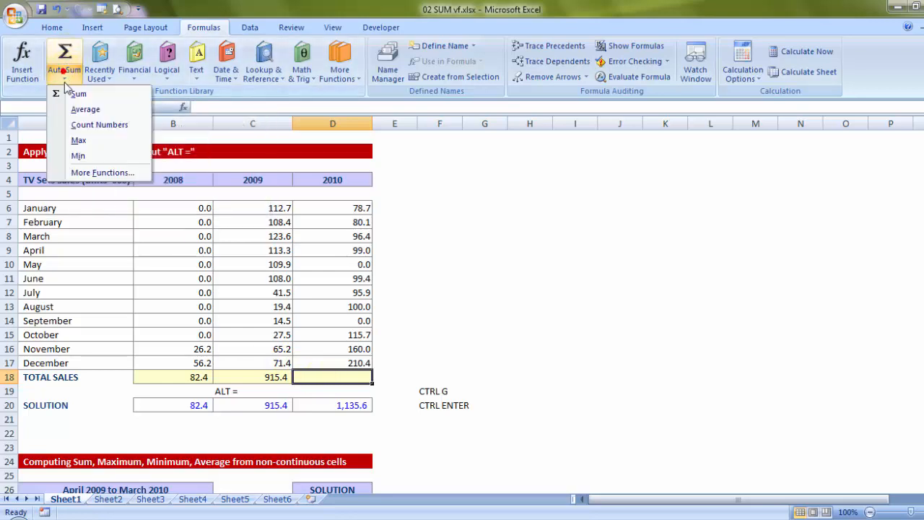
pyautogui.click(71, 99)
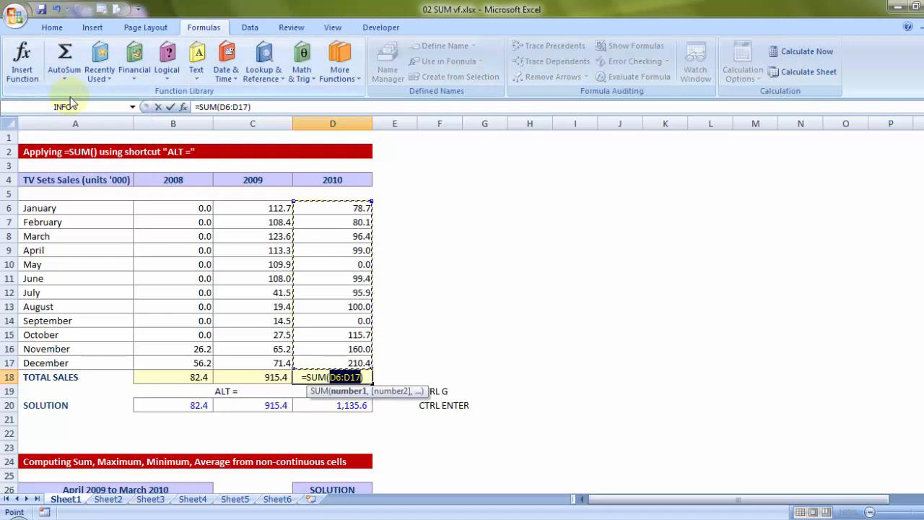
pyautogui.press('Return')
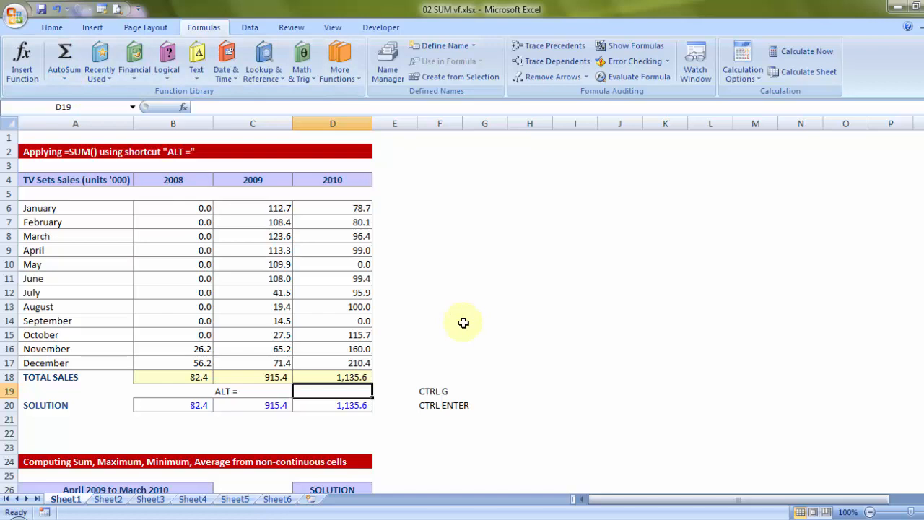
# - Collapse the ribbon and select the April 2009 to March 2010 sales, the non-adjacent ranges C9:C17 and D6:D8
pyautogui.scroll(-4, 463, 323)
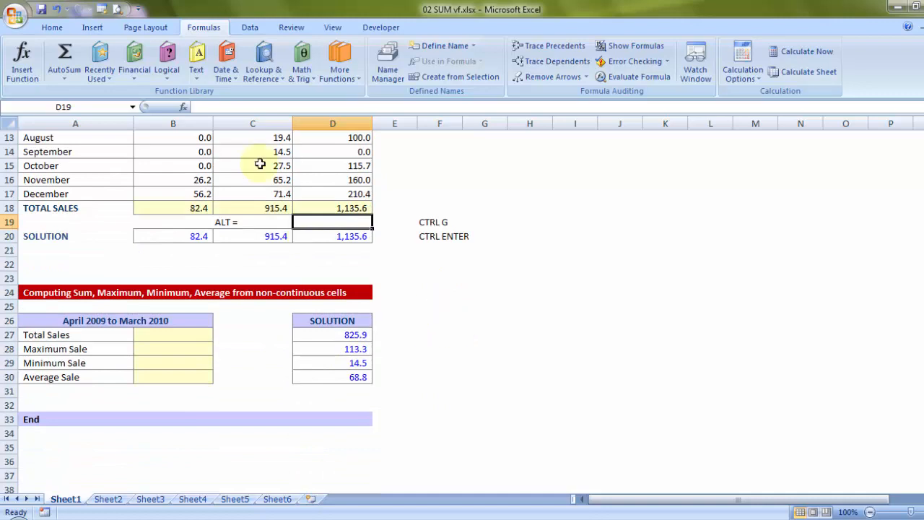
pyautogui.doubleClick(204, 28)
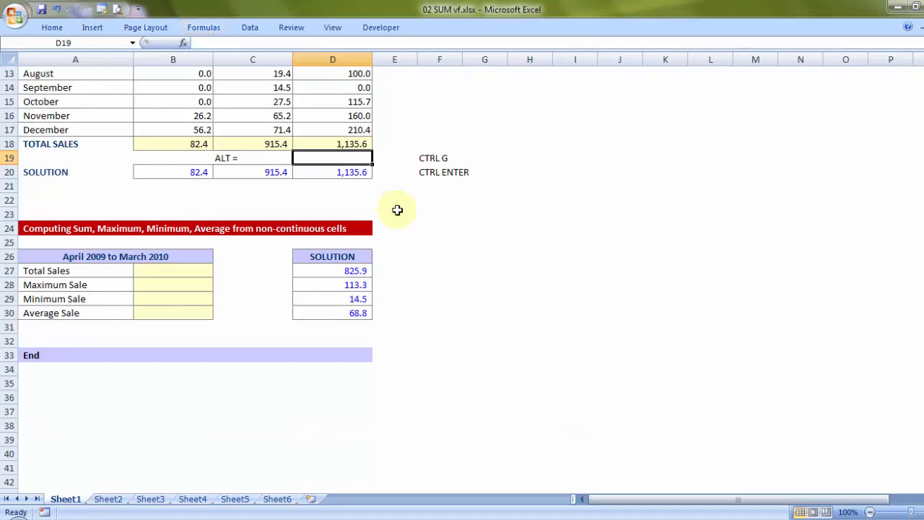
pyautogui.scroll(2, 443, 307)
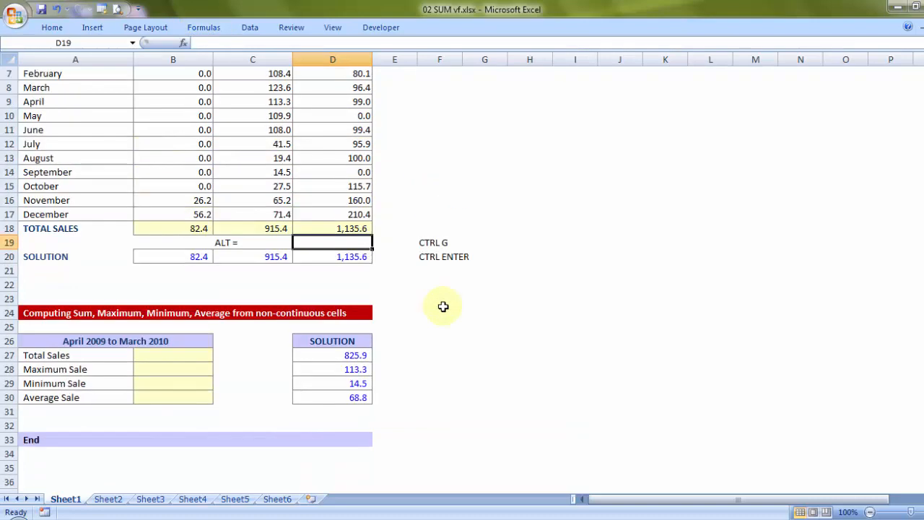
pyautogui.scroll(1, 444, 306)
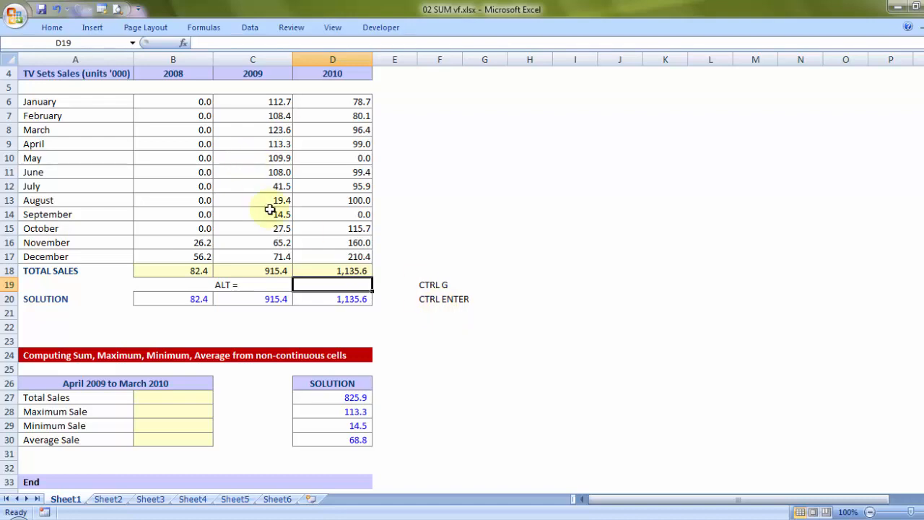
pyautogui.scroll(1, 269, 209)
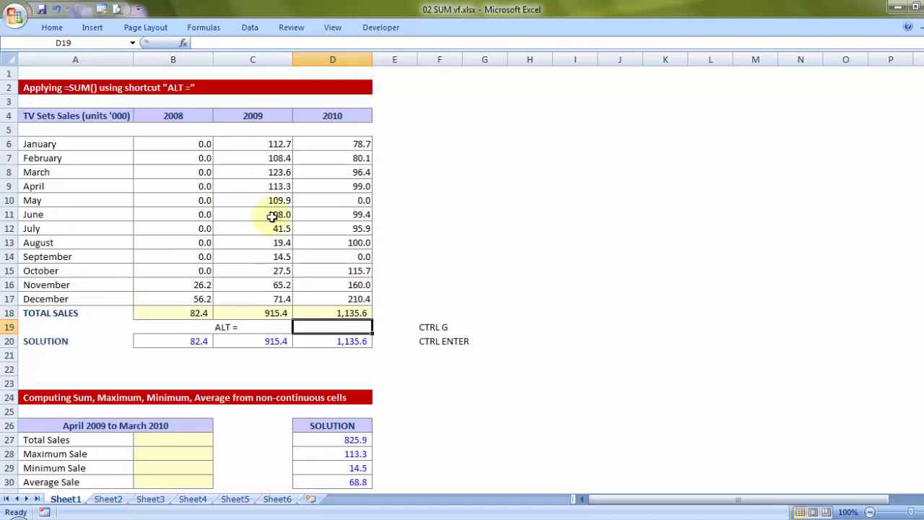
pyautogui.moveTo(270, 185); pyautogui.dragTo(261, 300)
pyautogui.moveTo(314, 146); pyautogui.dragTo(310, 176)
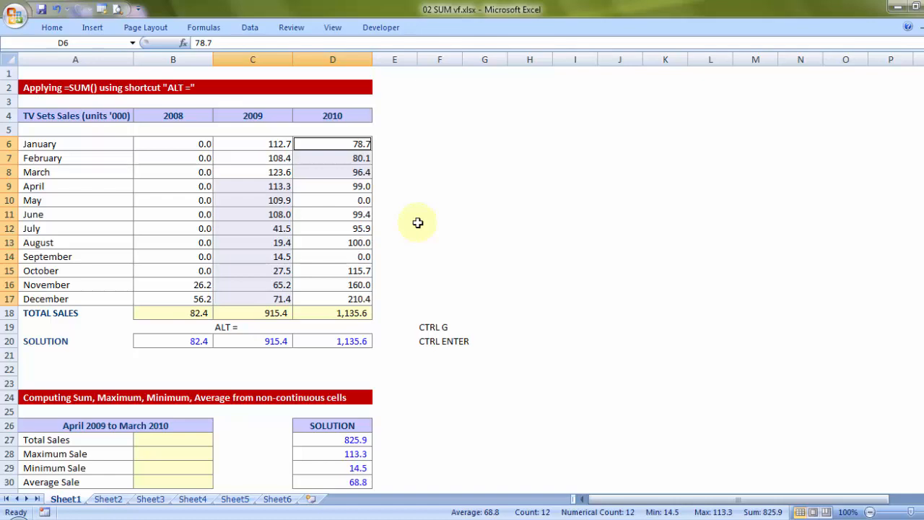
pyautogui.scroll(-1, 418, 222)
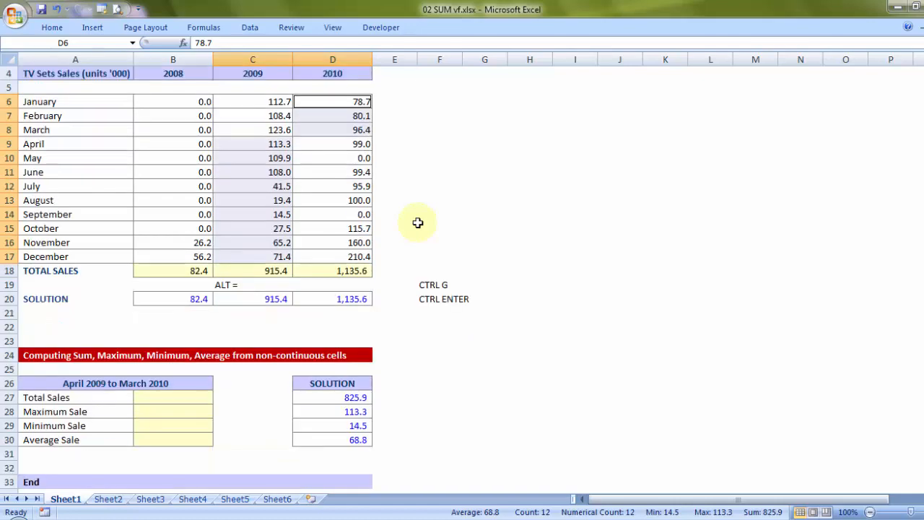
# - Start a SUM formula in the Total Sales cell B27 with the April to December 2009 range C9:C17 as its first argument
pyautogui.click(187, 400)
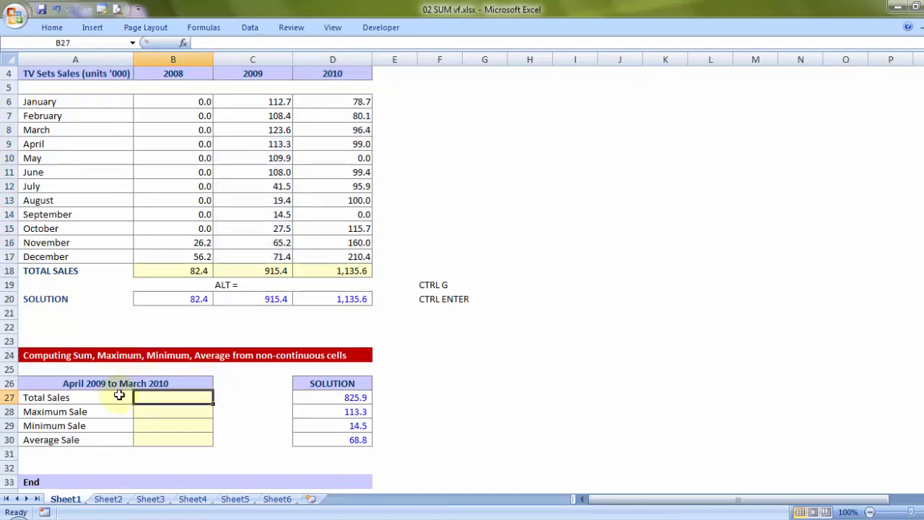
pyautogui.hotkey('alt', '=')
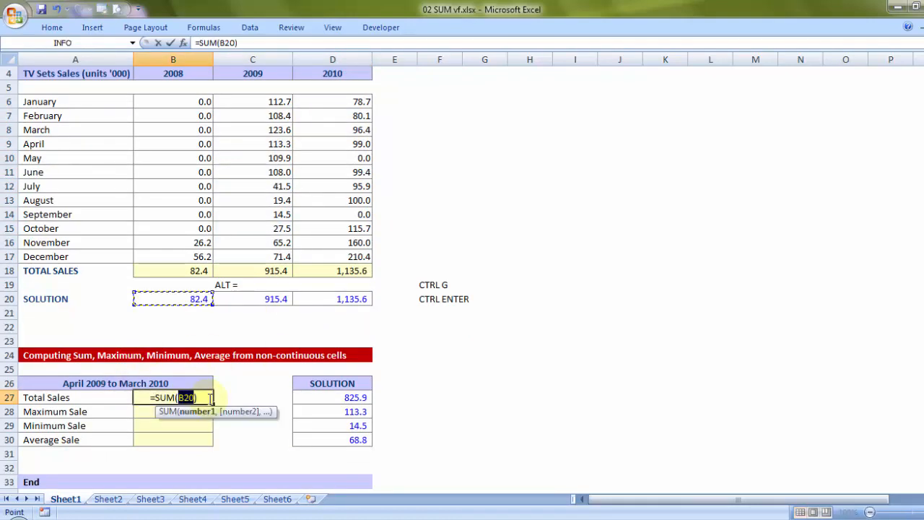
pyautogui.press('Escape')
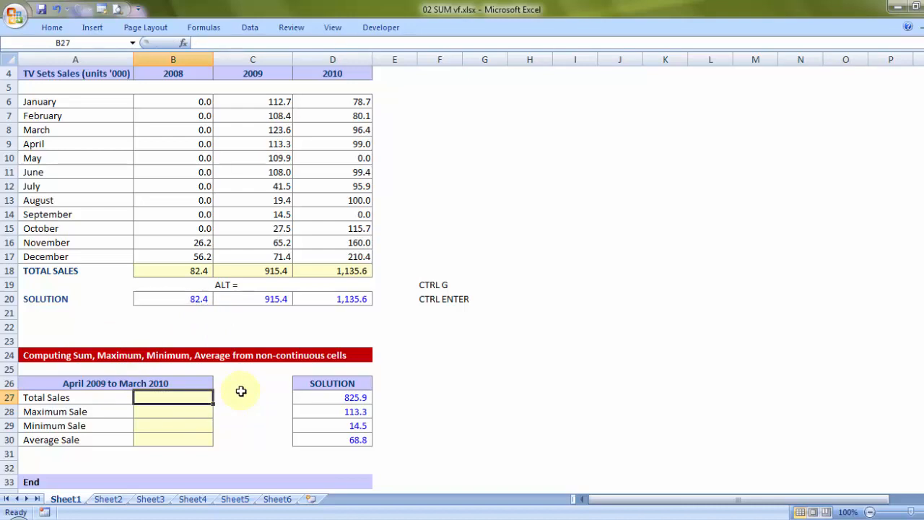
pyautogui.write('=sum')
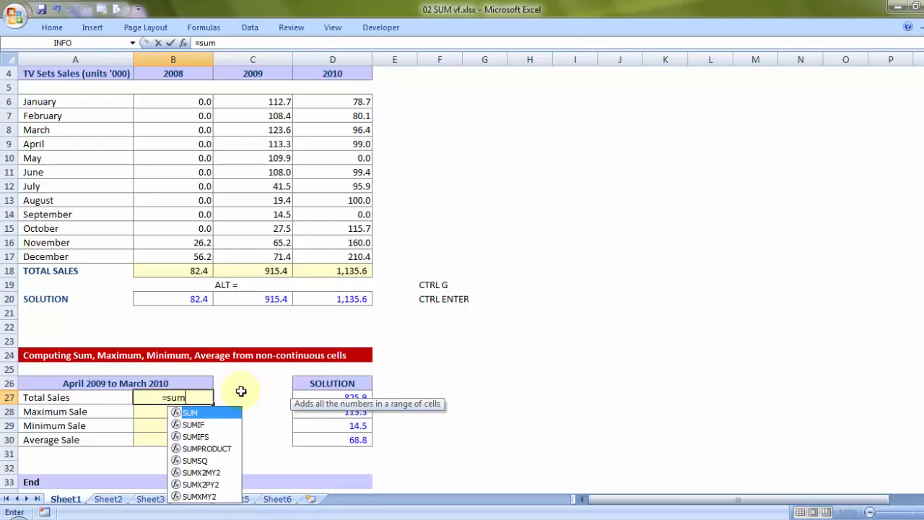
pyautogui.press('Tab')
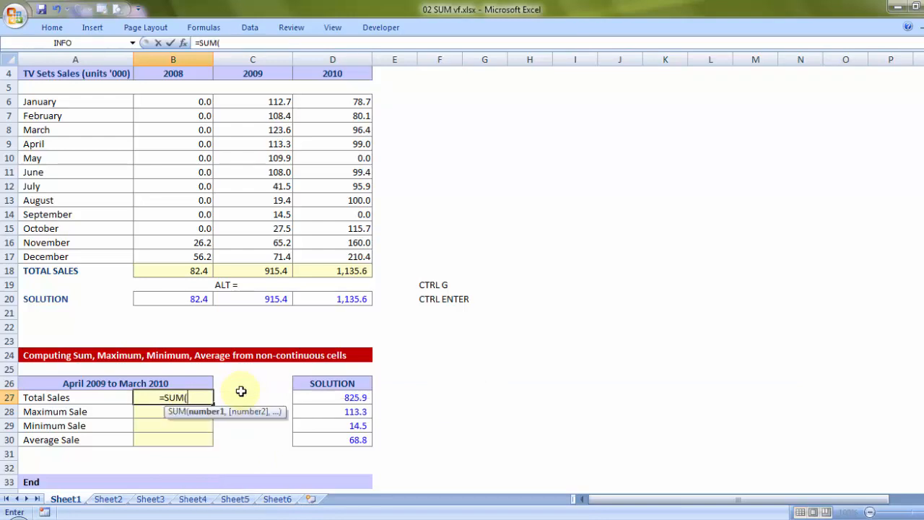
pyautogui.click(270, 144)
pyautogui.moveTo(270, 144); pyautogui.dragTo(264, 251)
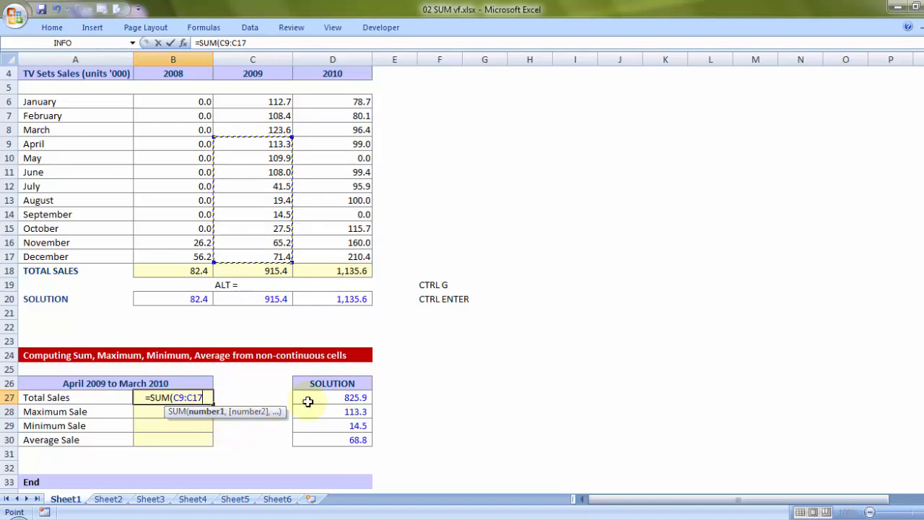
pyautogui.scroll(1, 289, 402)
pyautogui.moveTo(311, 144); pyautogui.dragTo(311, 169)
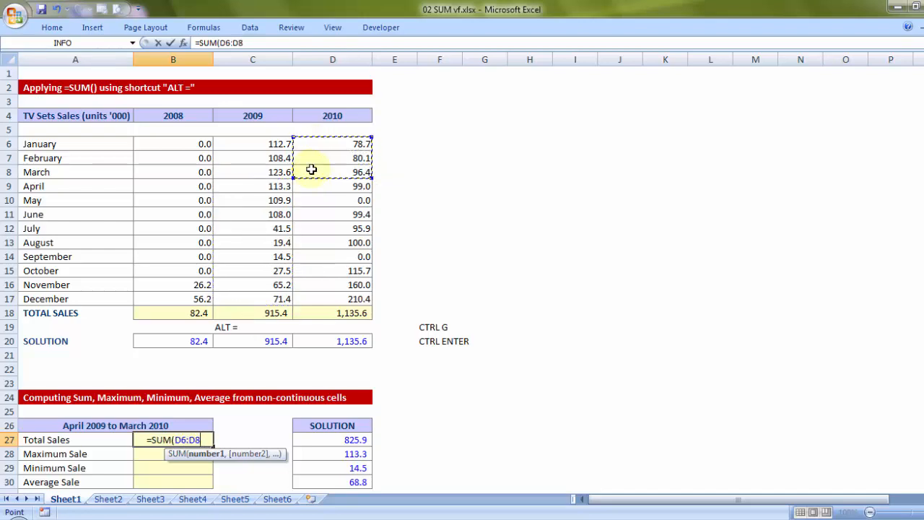
pyautogui.moveTo(259, 185); pyautogui.dragTo(259, 296)
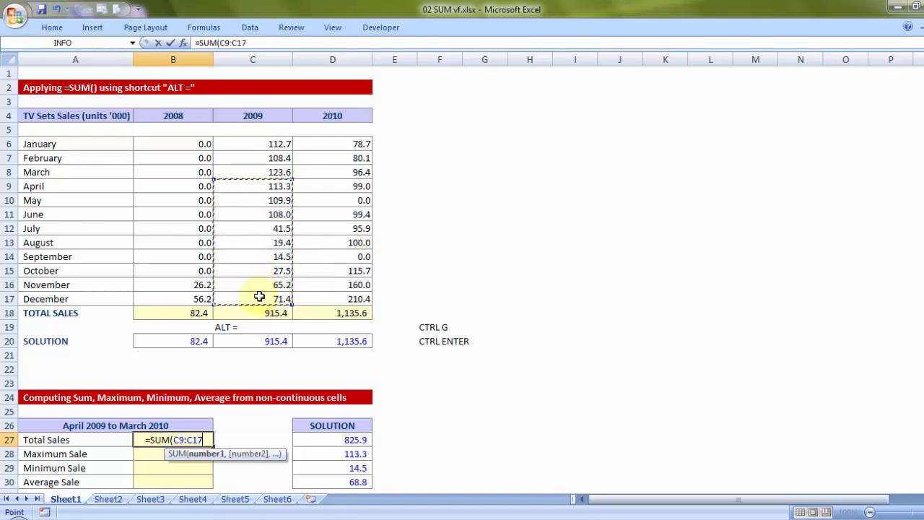
# - Add D6:D8 as the second range to complete =SUM(C9:C17,D6:D8) in B27, and recheck the function name in the formula
pyautogui.write(',')
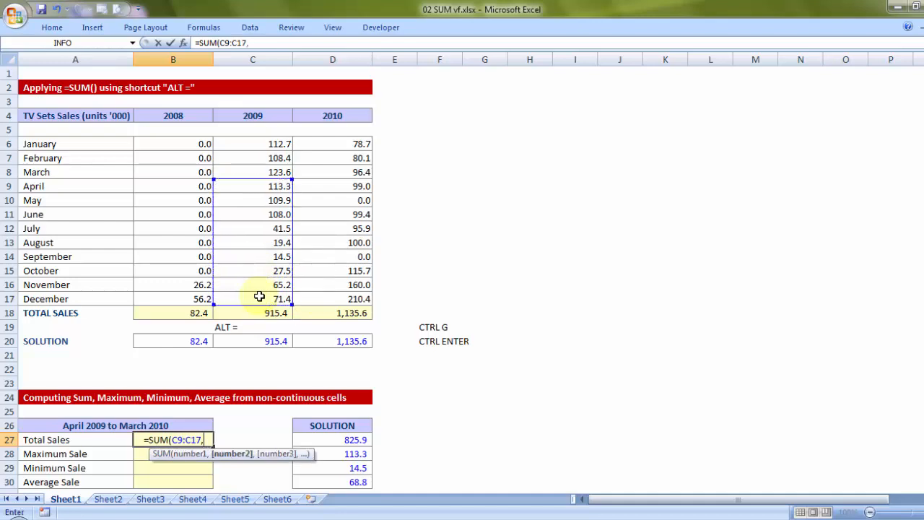
pyautogui.moveTo(310, 143); pyautogui.dragTo(342, 171)
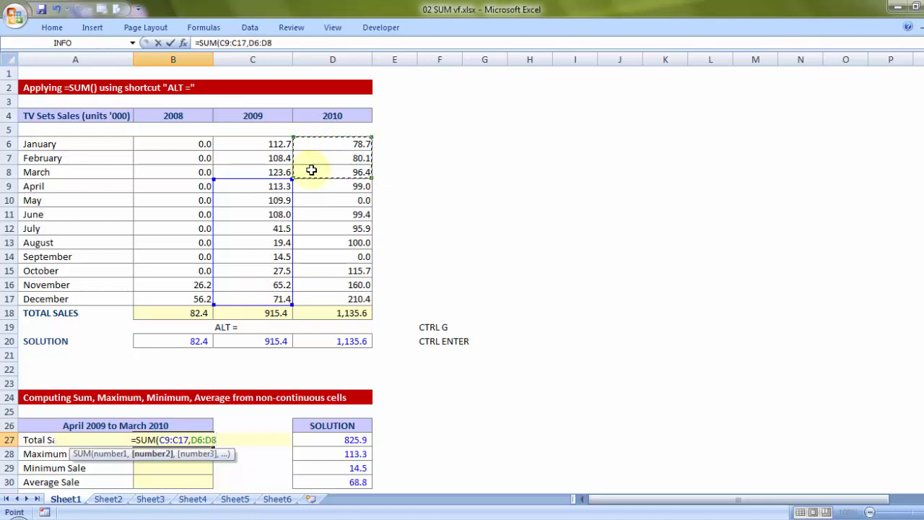
pyautogui.write(')')
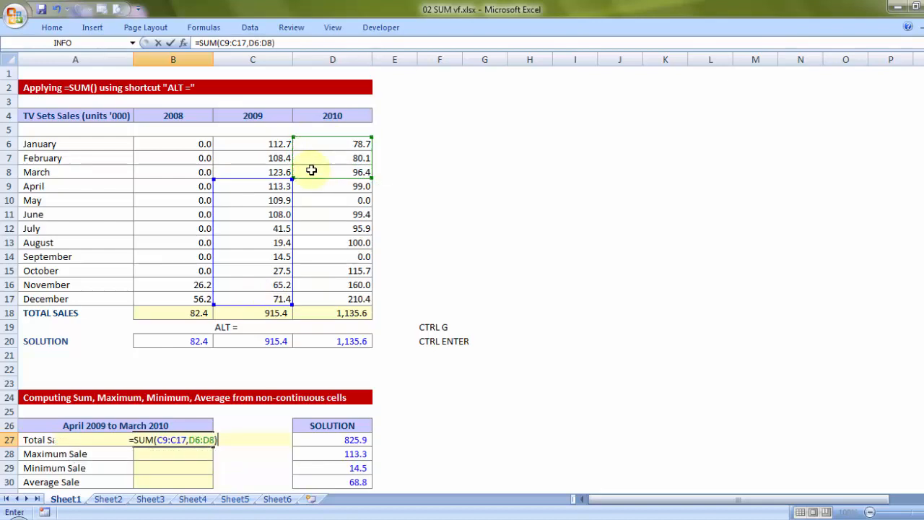
pyautogui.press('Return')
pyautogui.scroll(-1, 422, 306)
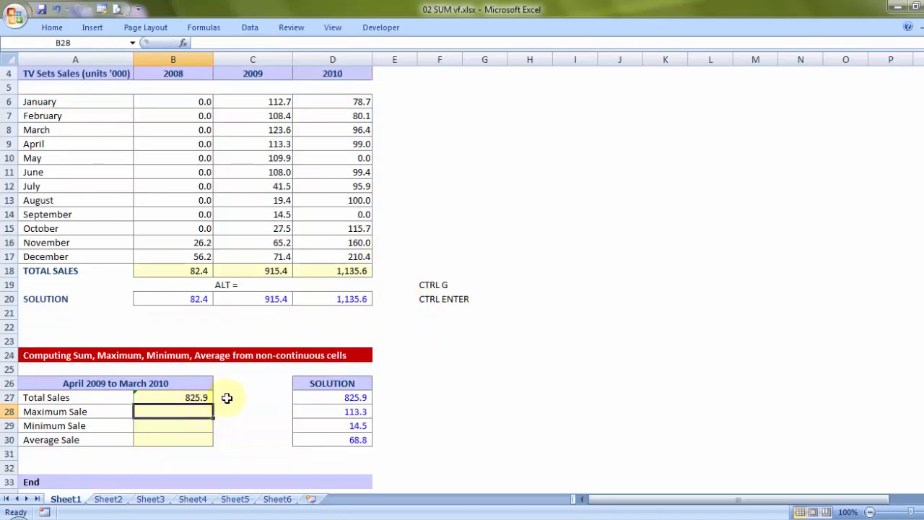
pyautogui.doubleClick(189, 397)
pyautogui.moveTo(135, 397); pyautogui.dragTo(153, 397)
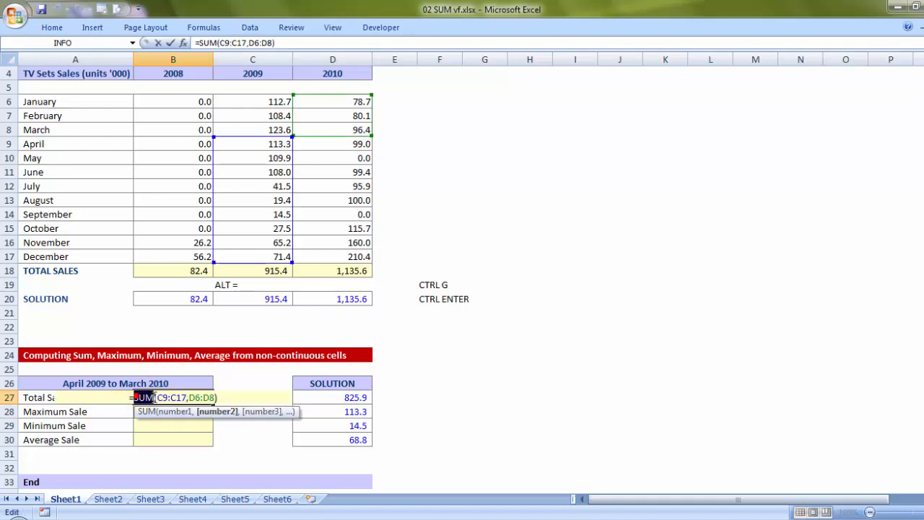
pyautogui.press('Escape')
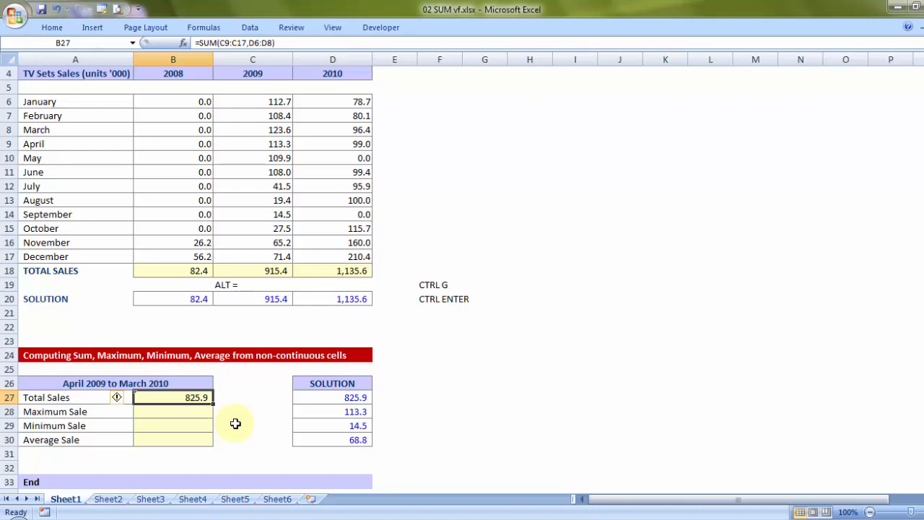
# - Compute the maximum sale in B28 with =MAX(C9:C17,D6:D8) and make the April 2009 figure in C9 bold
pyautogui.scroll(1, 235, 424)
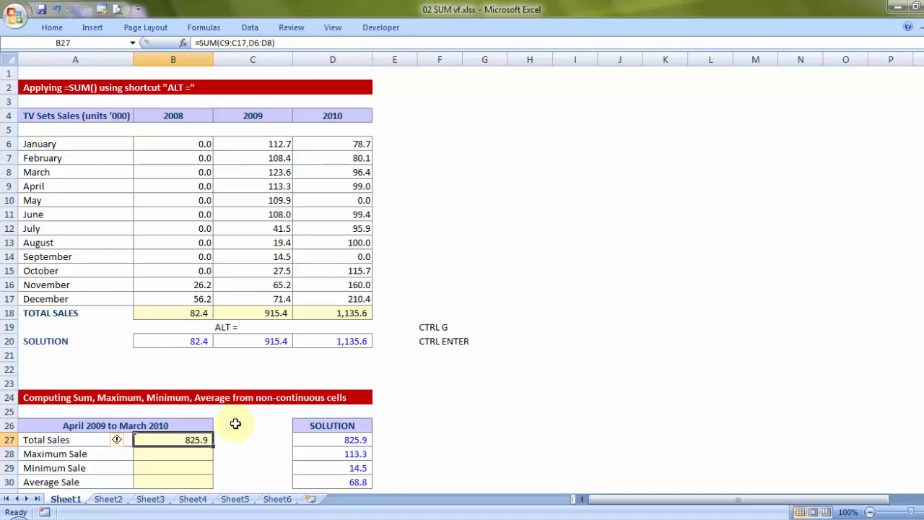
pyautogui.click(202, 454)
pyautogui.write('=max')
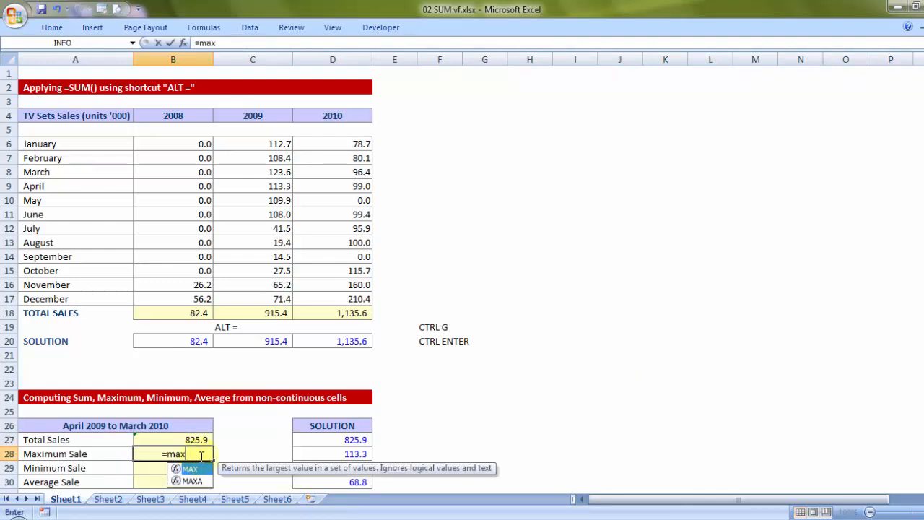
pyautogui.press('Tab')
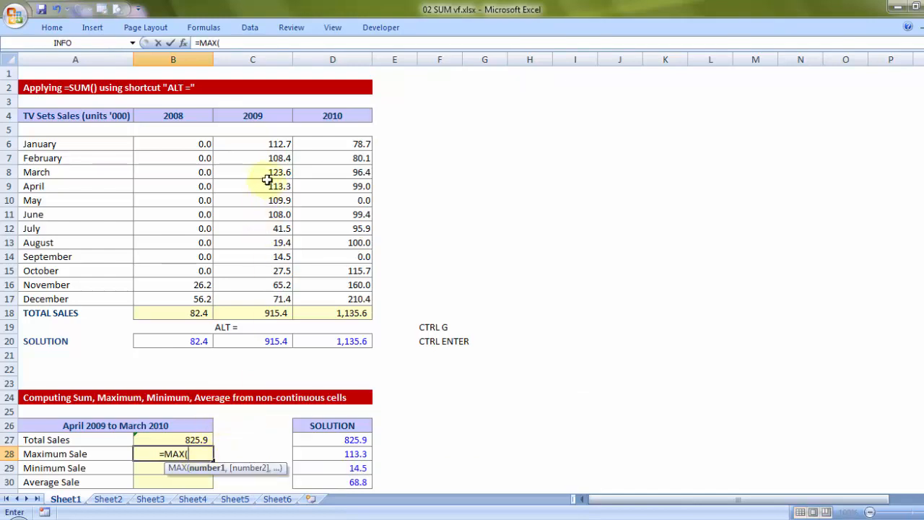
pyautogui.moveTo(266, 183); pyautogui.dragTo(264, 301)
pyautogui.write(',')
pyautogui.moveTo(307, 144); pyautogui.dragTo(307, 174)
pyautogui.write(')')
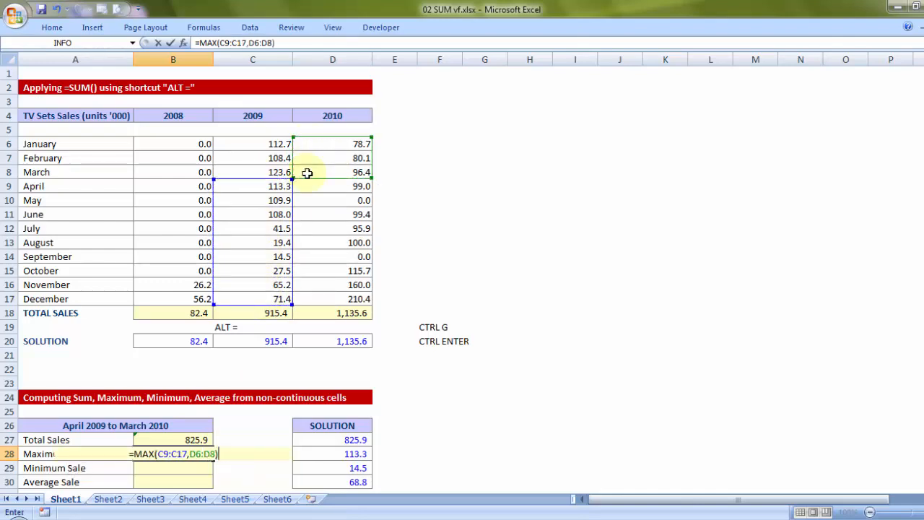
pyautogui.click(187, 453)
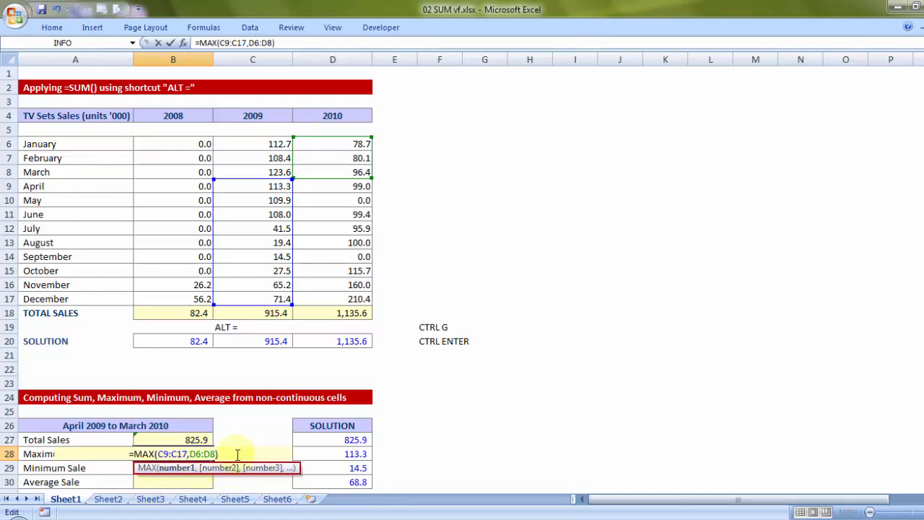
pyautogui.press('Return')
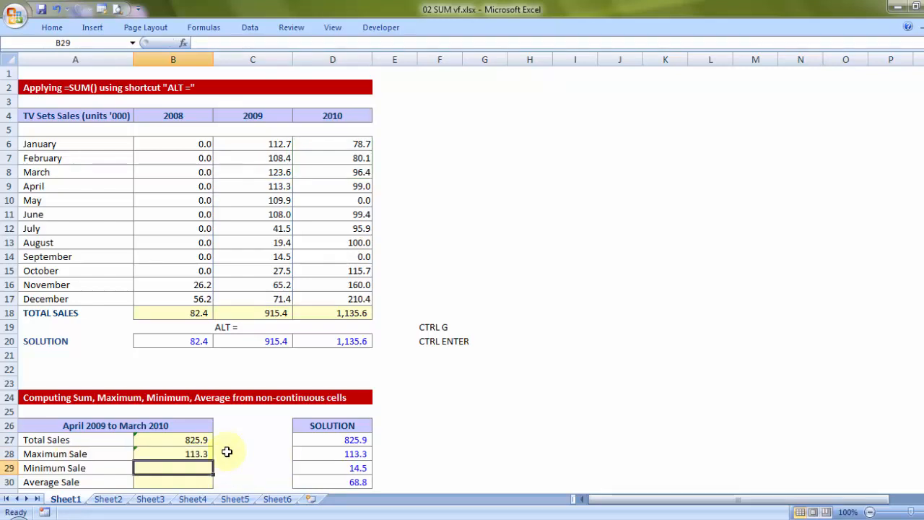
pyautogui.click(271, 183)
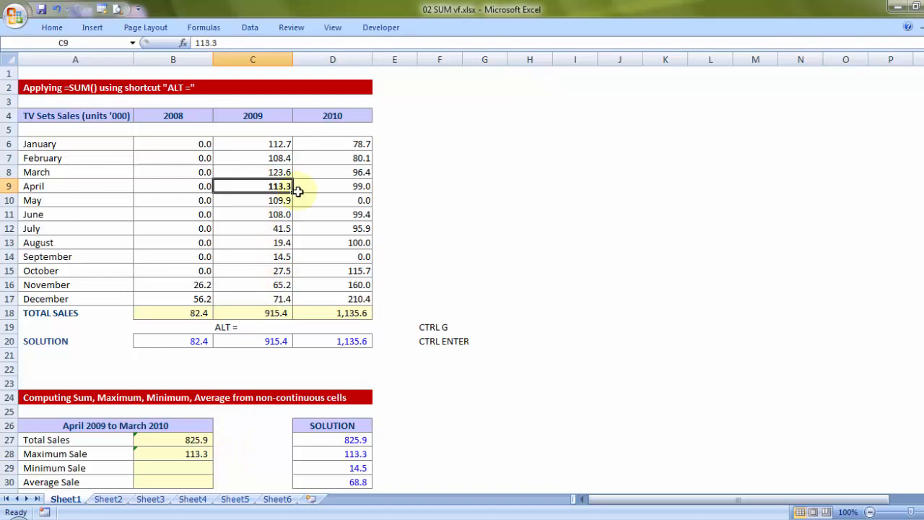
# - Compute the minimum sale for April 2009 to March 2010 in B29 with =MIN(C9:C17,D6:D8)
pyautogui.scroll(-1, 276, 330)
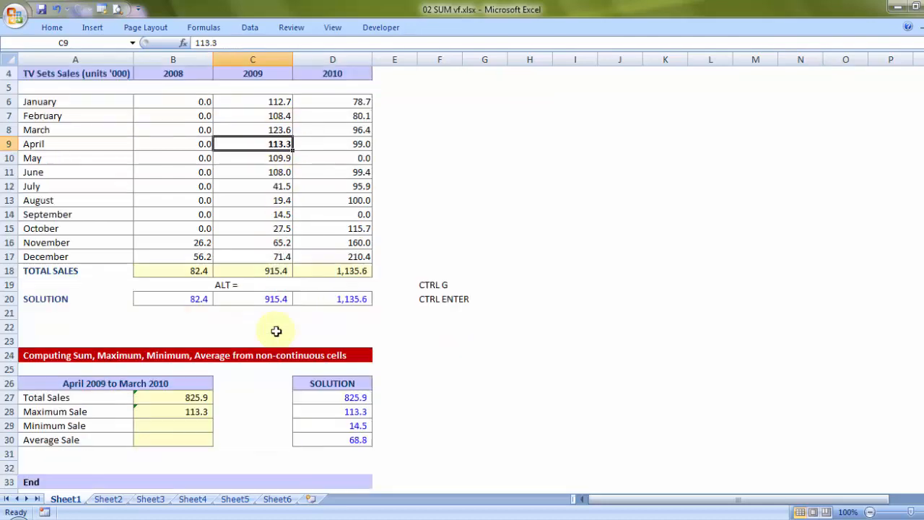
pyautogui.click(201, 425)
pyautogui.write('=mi')
pyautogui.press('Tab')
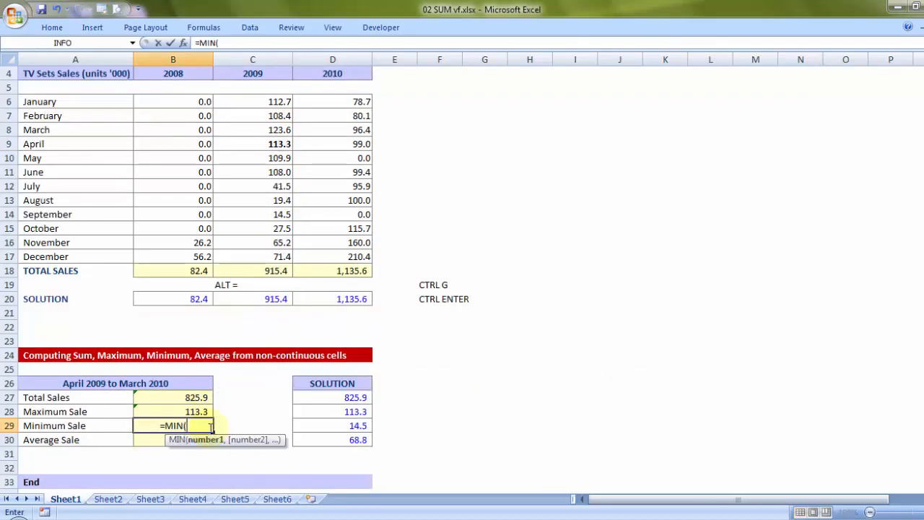
pyautogui.scroll(1, 262, 260)
pyautogui.moveTo(275, 185); pyautogui.dragTo(268, 296)
pyautogui.write(',')
pyautogui.moveTo(313, 144); pyautogui.dragTo(313, 171)
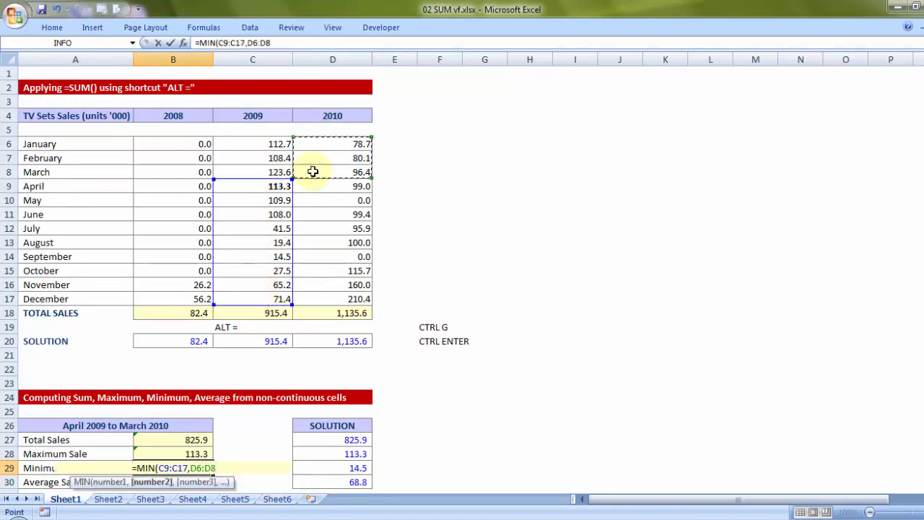
pyautogui.write(')')
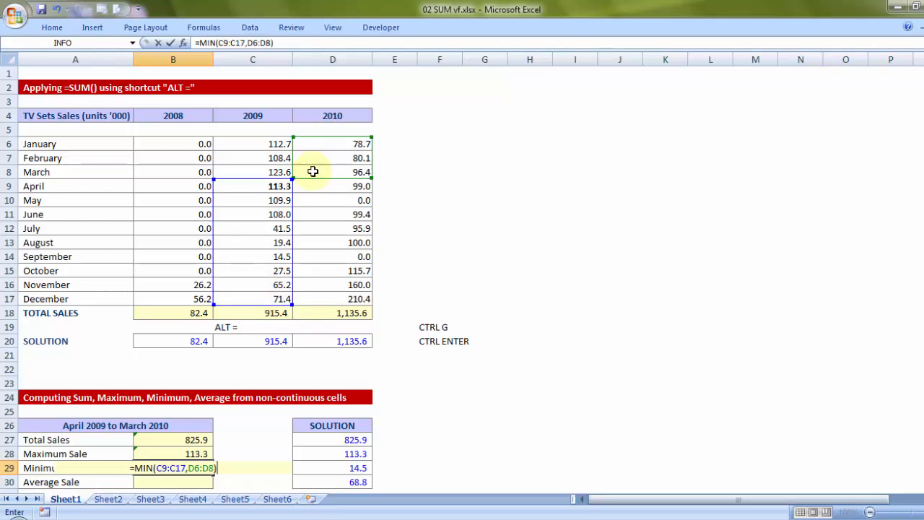
pyautogui.press('Return')
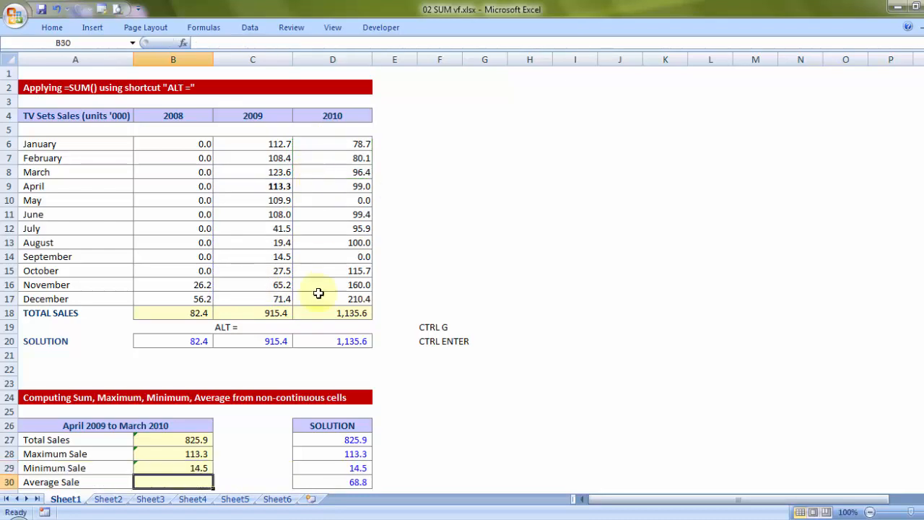
# - Compute the average sale for April 2009 to March 2010 in B30 with =AVERAGE(C9:C17,D6:D8)
pyautogui.scroll(-1, 243, 354)
pyautogui.moveTo(188, 396); pyautogui.dragTo(186, 425)
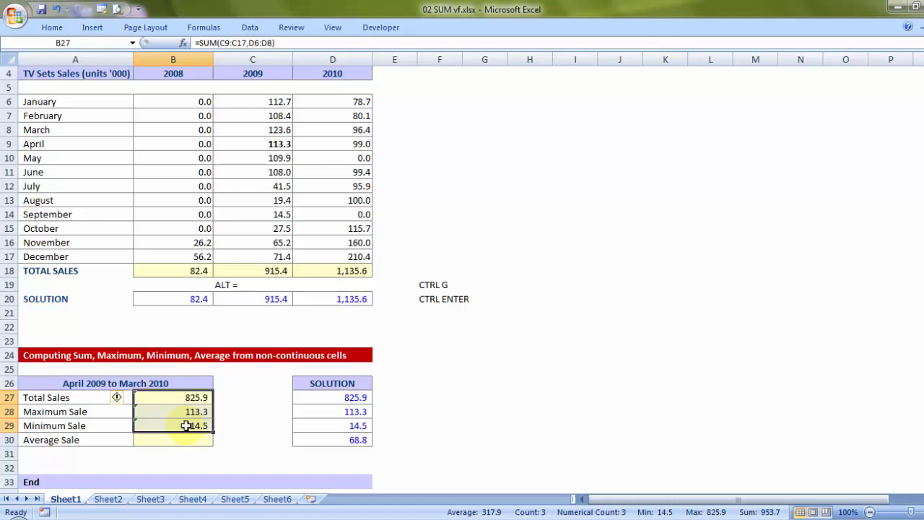
pyautogui.click(194, 441)
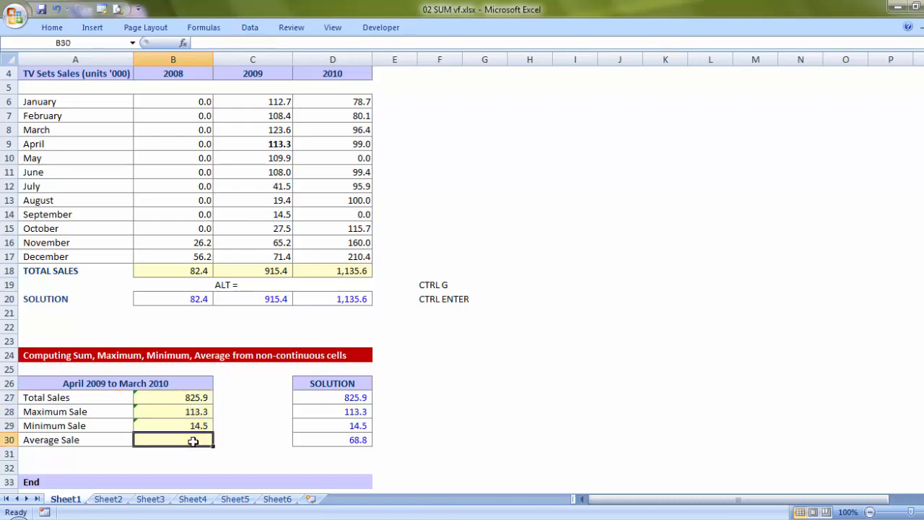
pyautogui.write('=aver')
pyautogui.press('Down')
pyautogui.press('Tab')
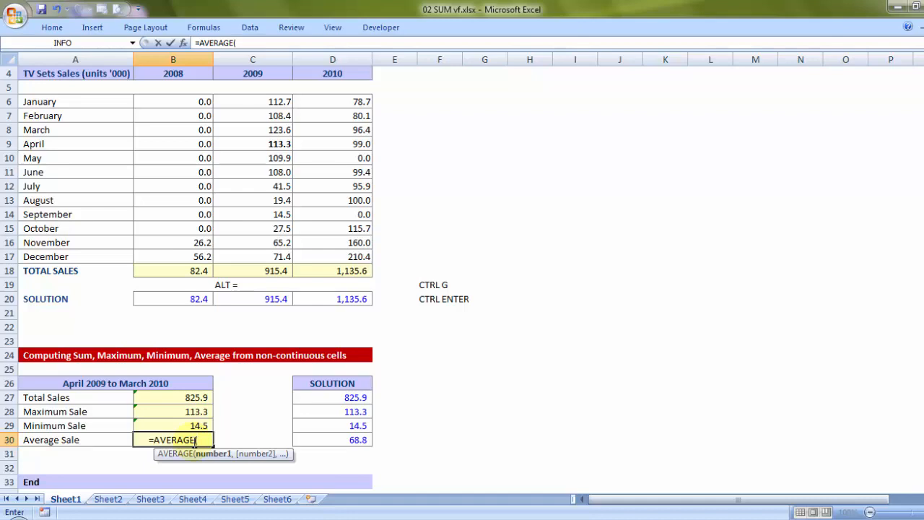
pyautogui.scroll(1, 217, 429)
pyautogui.moveTo(278, 188); pyautogui.dragTo(273, 295)
pyautogui.write(',')
pyautogui.moveTo(310, 144); pyautogui.dragTo(307, 172)
pyautogui.write(')')
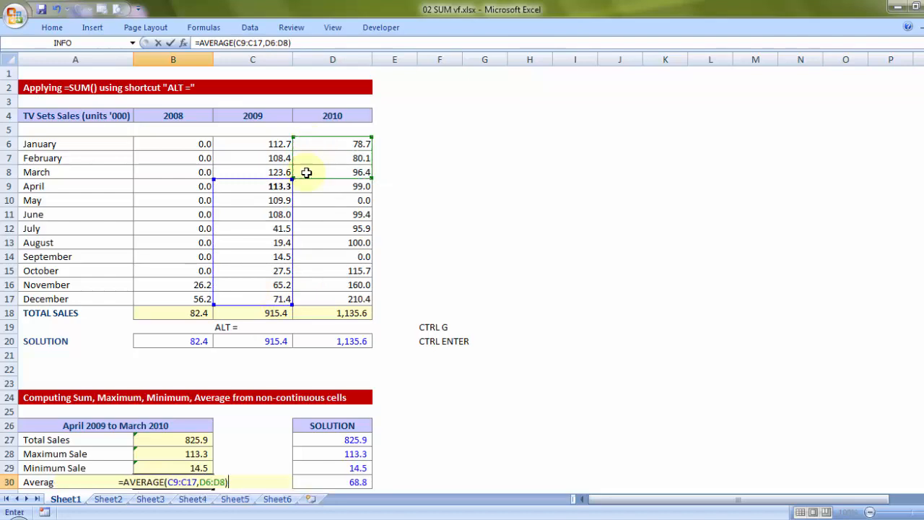
pyautogui.press('Return')
# - Inspect the solution formulas in D27:D30 for total, maximum, minimum and average sales, leaving each cell unedited
pyautogui.scroll(-1, 279, 382)
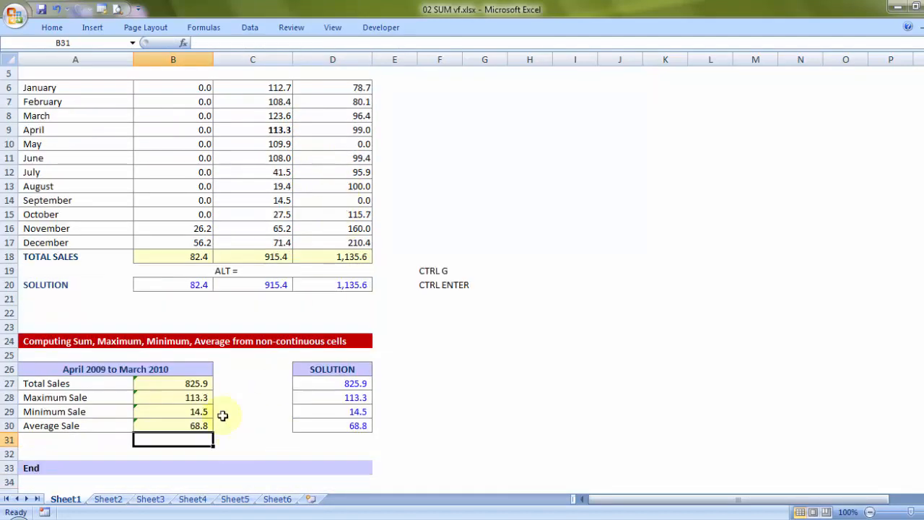
pyautogui.click(347, 382)
pyautogui.doubleClick(348, 383)
pyautogui.press('Escape')
pyautogui.doubleClick(342, 397)
pyautogui.press('Escape')
pyautogui.doubleClick(328, 411)
pyautogui.press('Escape')
pyautogui.doubleClick(339, 425)
pyautogui.press('Escape')
# - Leave the solution cells and switch to Sheet2 with the financial modelling and budgeting cases
pyautogui.scroll(2, 485, 270)
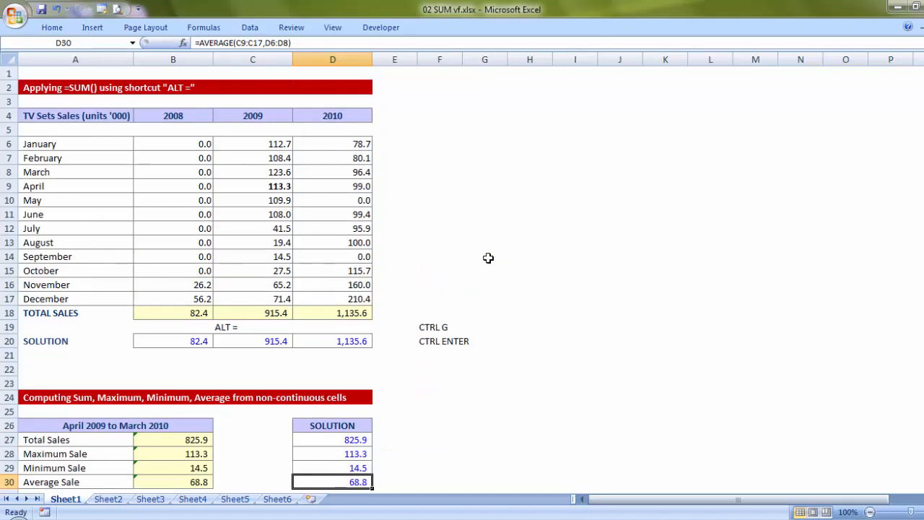
pyautogui.click(486, 257)
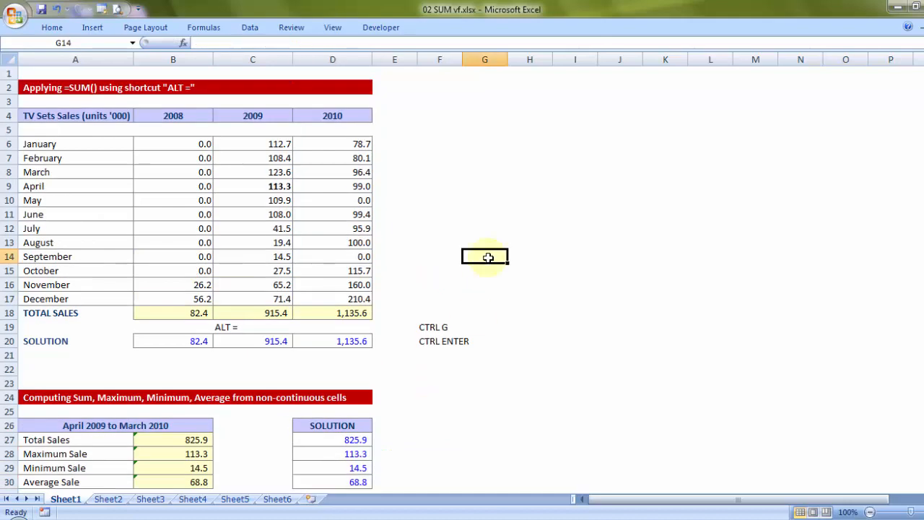
pyautogui.scroll(-1, 488, 258)
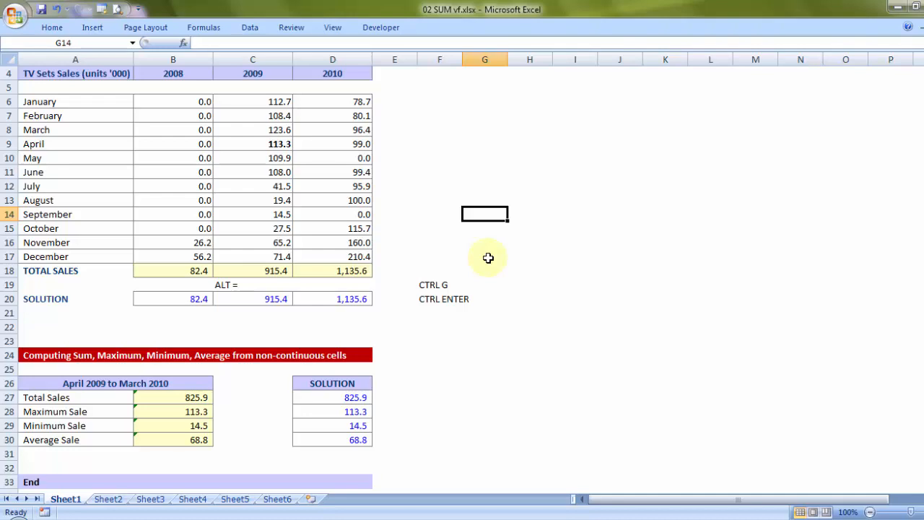
pyautogui.click(107, 499)
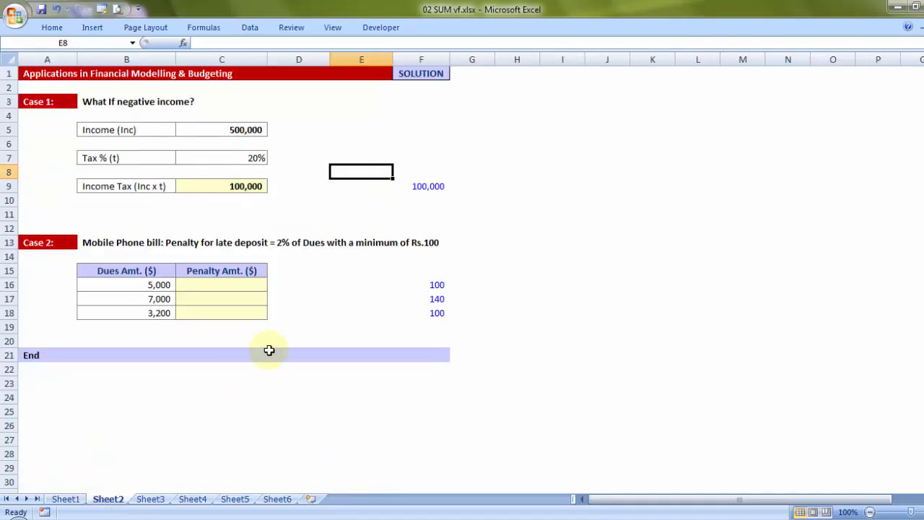
# - Inspect the income in C5, the tax rate in C7 and the income tax formula in C9
pyautogui.click(372, 200)
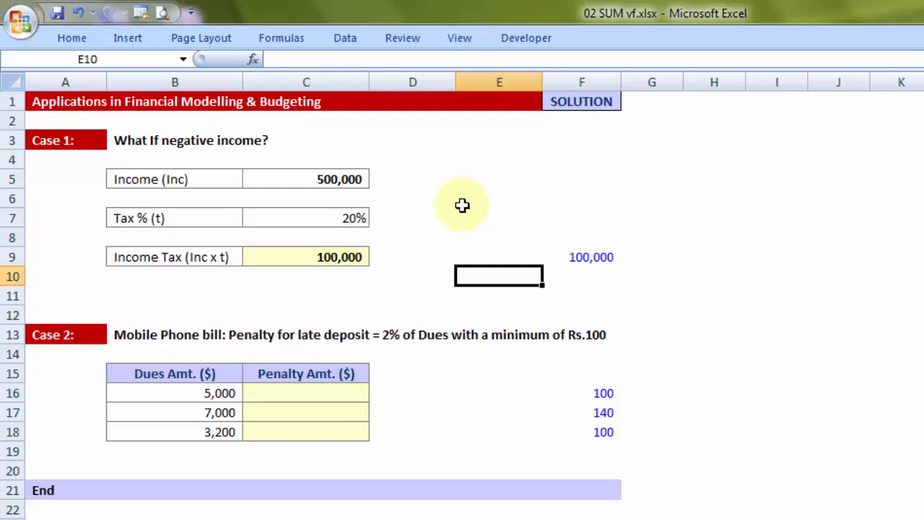
pyautogui.click(339, 180)
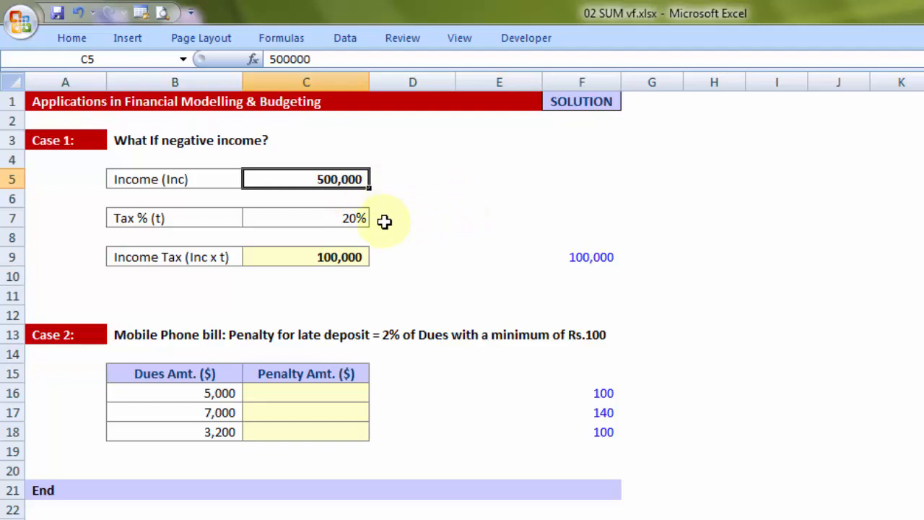
pyautogui.click(352, 221)
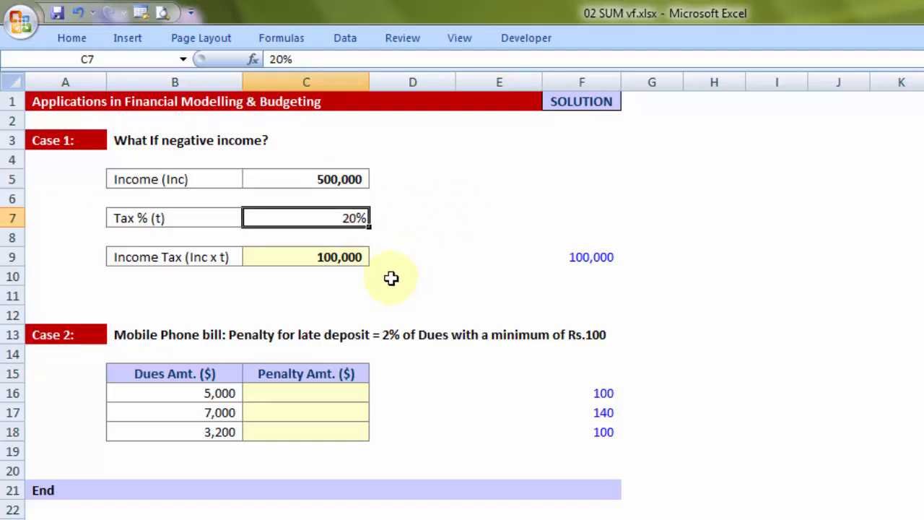
pyautogui.click(347, 259)
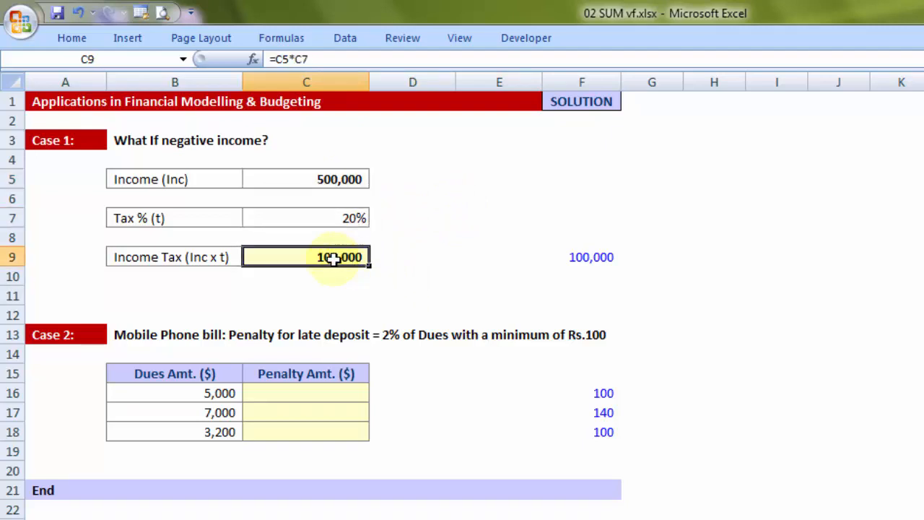
pyautogui.doubleClick(308, 257)
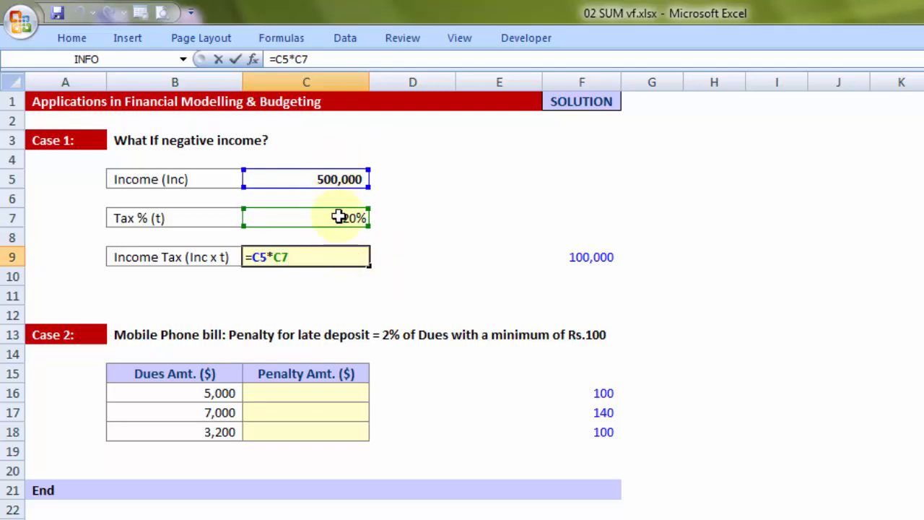
pyautogui.hotkey('ctrl', 'Return')
# - Re-enter the income tax formula in C9 as =C5*C7
pyautogui.write('=')
pyautogui.click(356, 179)
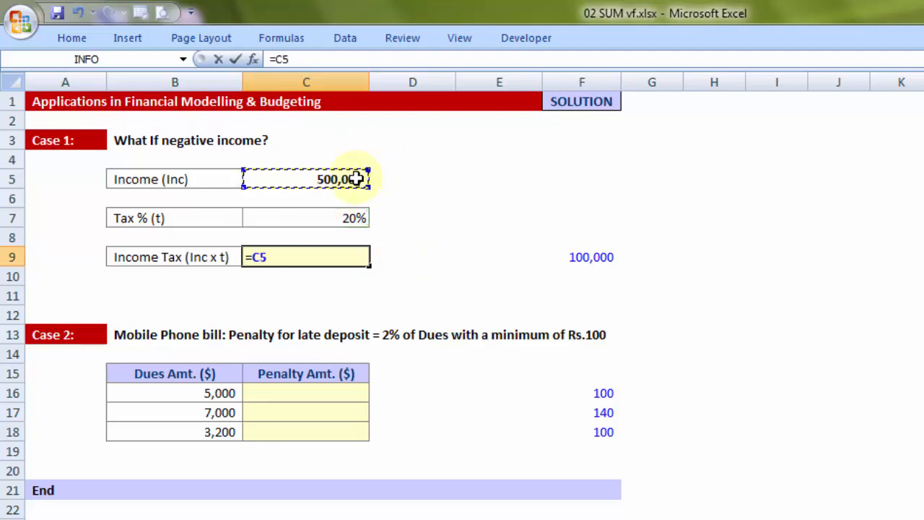
pyautogui.write('*')
pyautogui.click(337, 220)
pyautogui.press('Return')
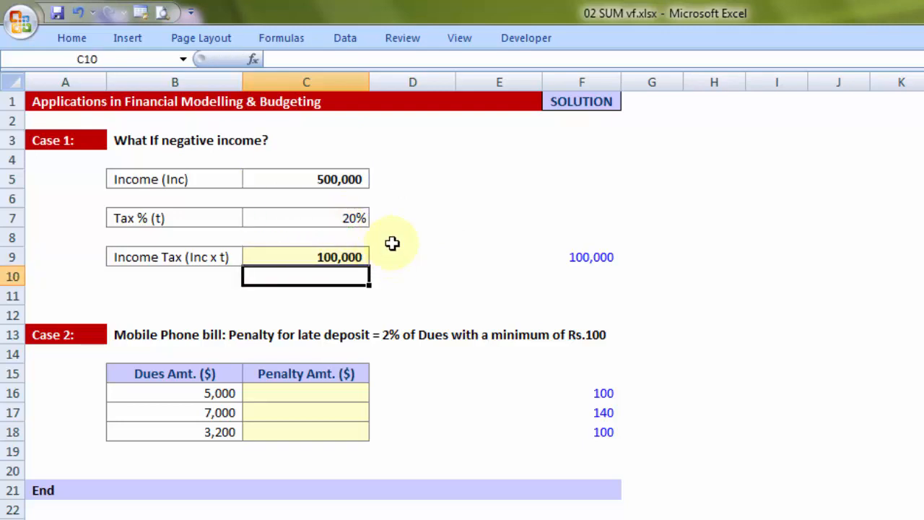
# - Make the income in C5 negative by setting it to -500000
pyautogui.doubleClick(307, 179)
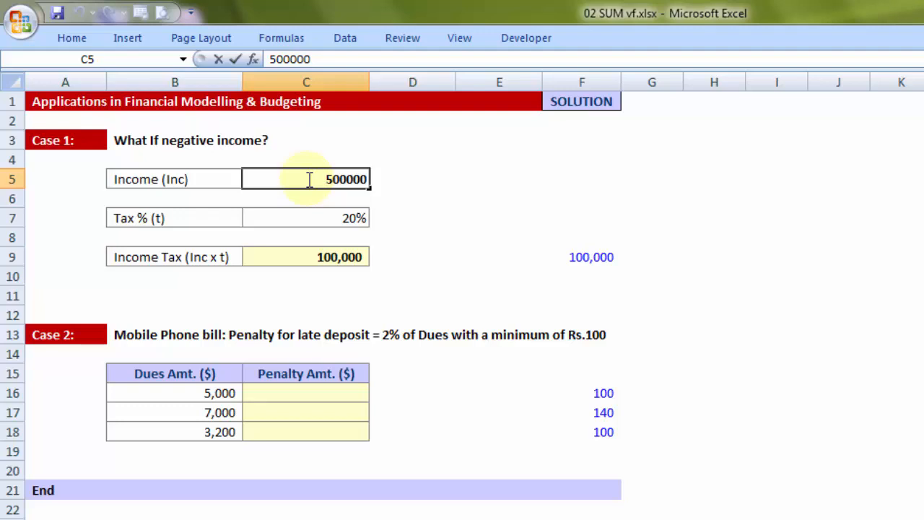
pyautogui.write('-')
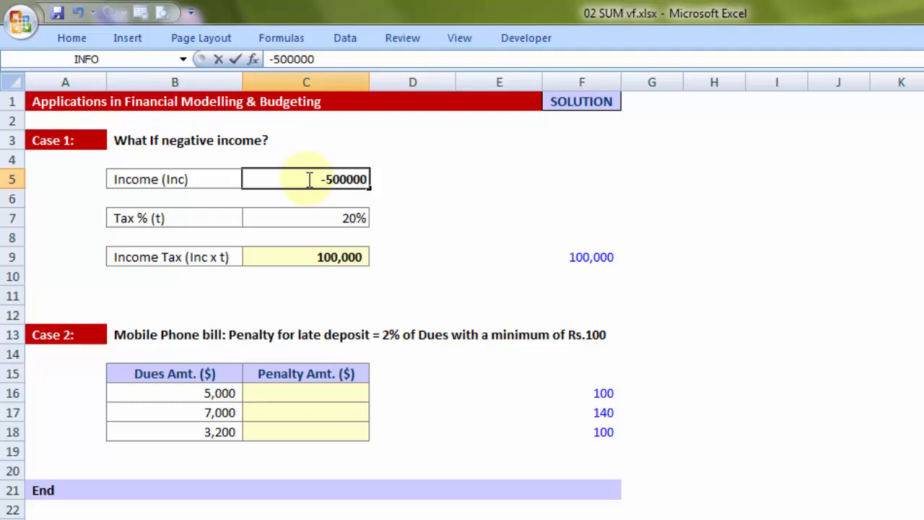
pyautogui.press('Return')
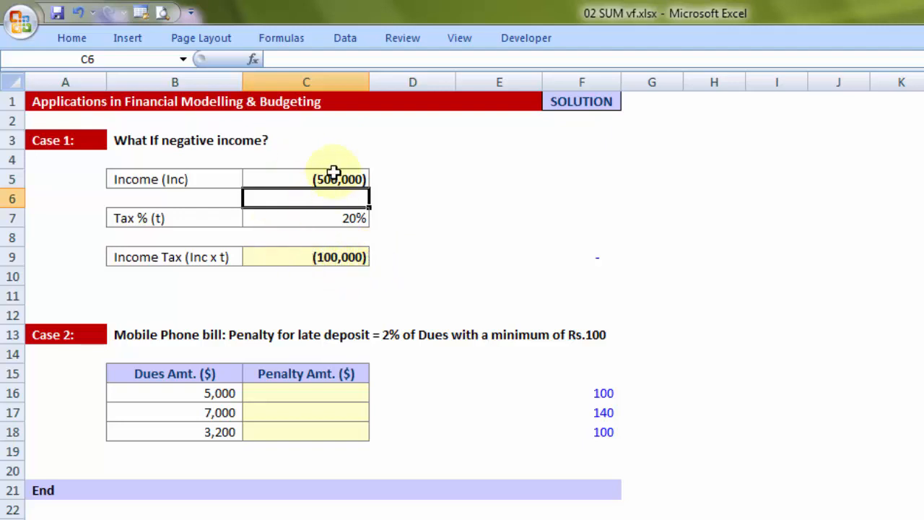
# - Replace the income tax formula in C9 with a fixed value of 0
pyautogui.click(314, 257)
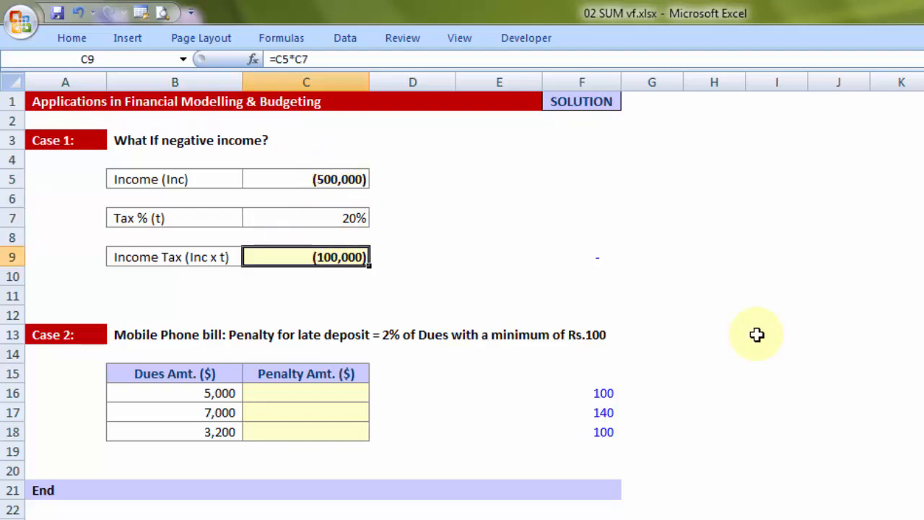
pyautogui.write('0')
pyautogui.press('Tab')
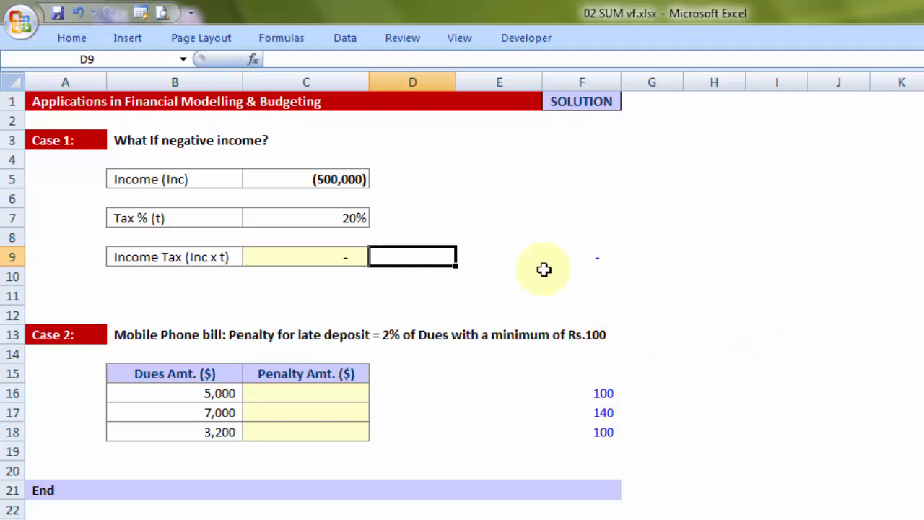
# - Enter the sample values -2 in E5 and 0 in E6 beside the tax case
pyautogui.click(484, 167)
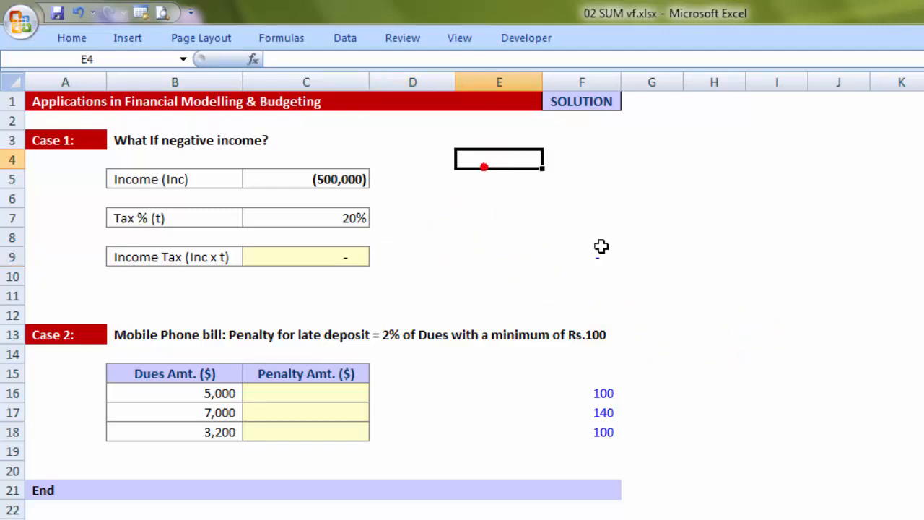
pyautogui.click(472, 180)
pyautogui.write('-')
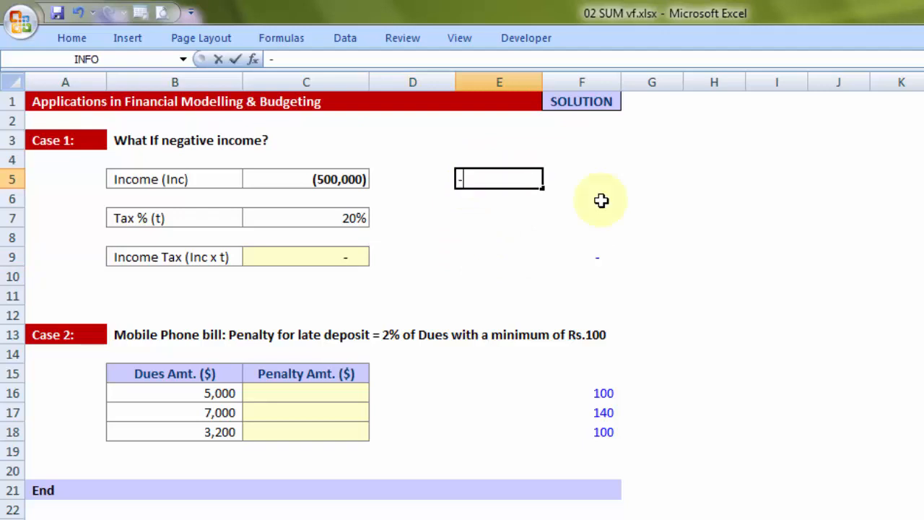
pyautogui.write('2')
pyautogui.press('Return')
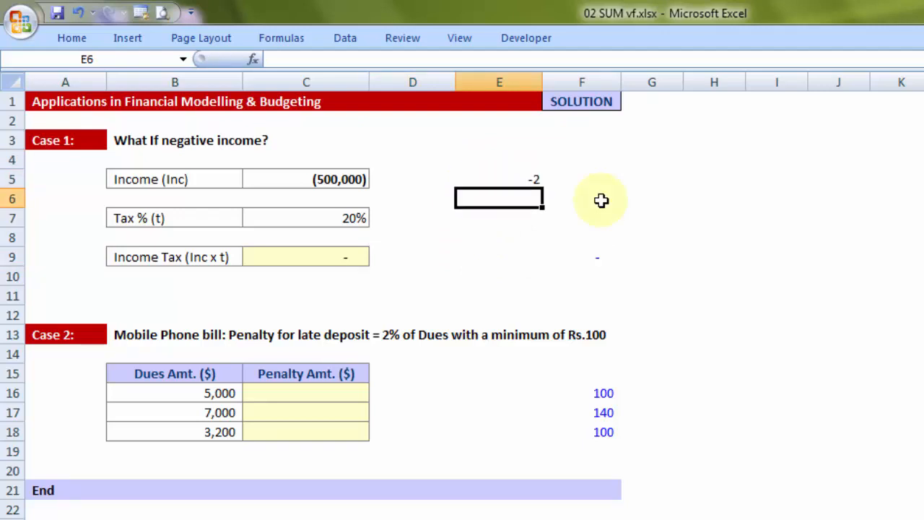
pyautogui.write('0')
pyautogui.press('Tab')
pyautogui.press('Return')
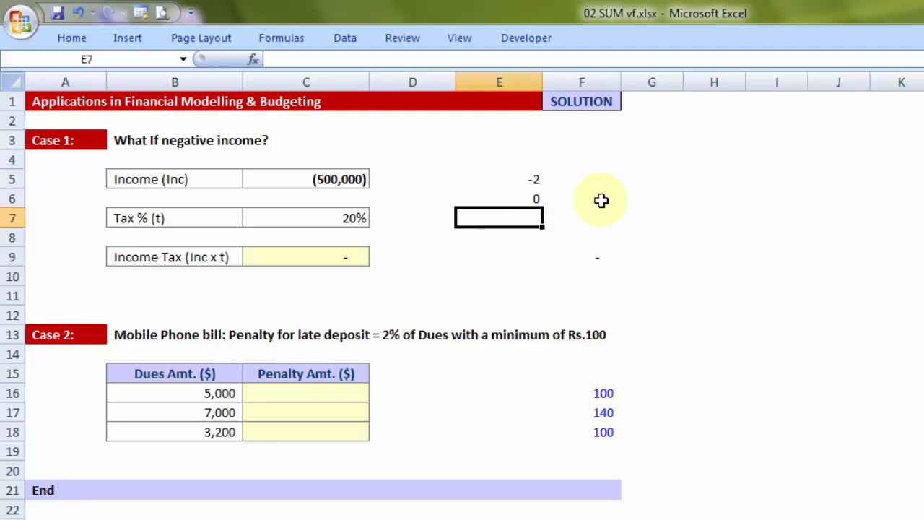
# - Find the larger of the two sample values in E7 with =MAX(E5:E6)
pyautogui.write('=max')
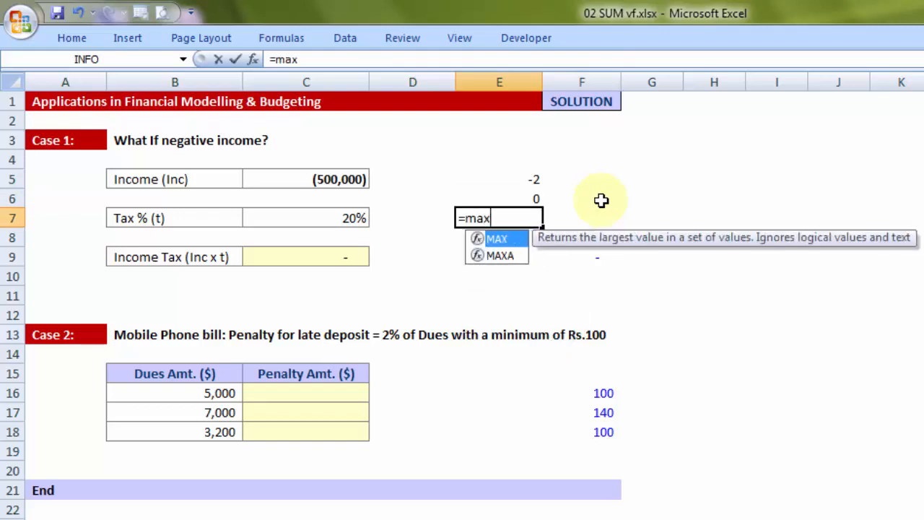
pyautogui.press('Tab')
pyautogui.moveTo(519, 179); pyautogui.dragTo(520, 199)
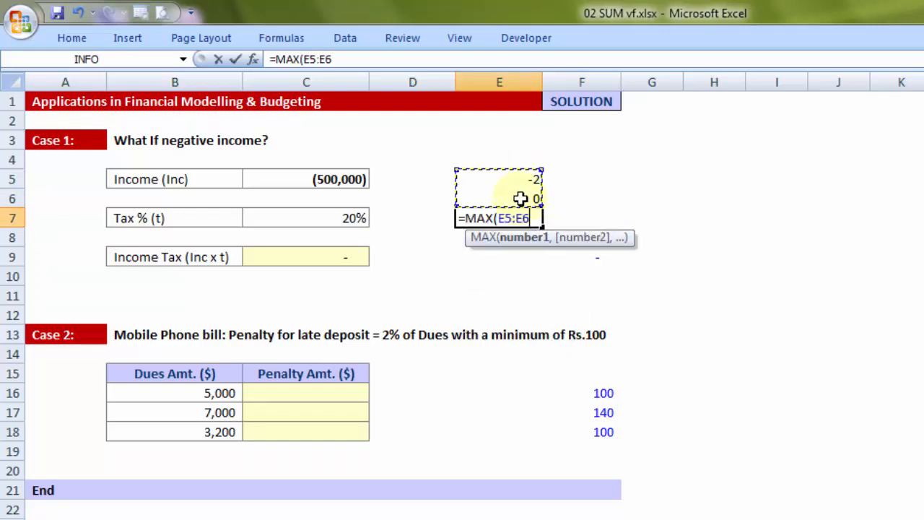
pyautogui.write(')')
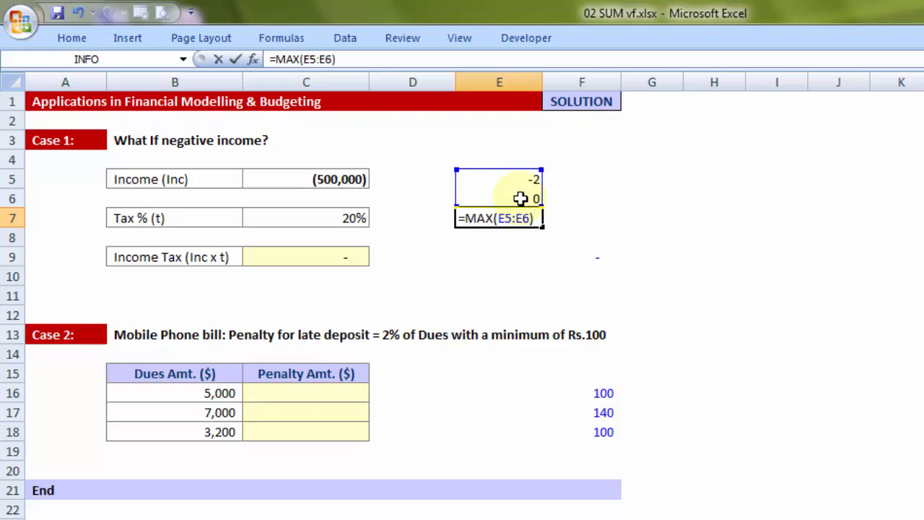
pyautogui.press('Return')
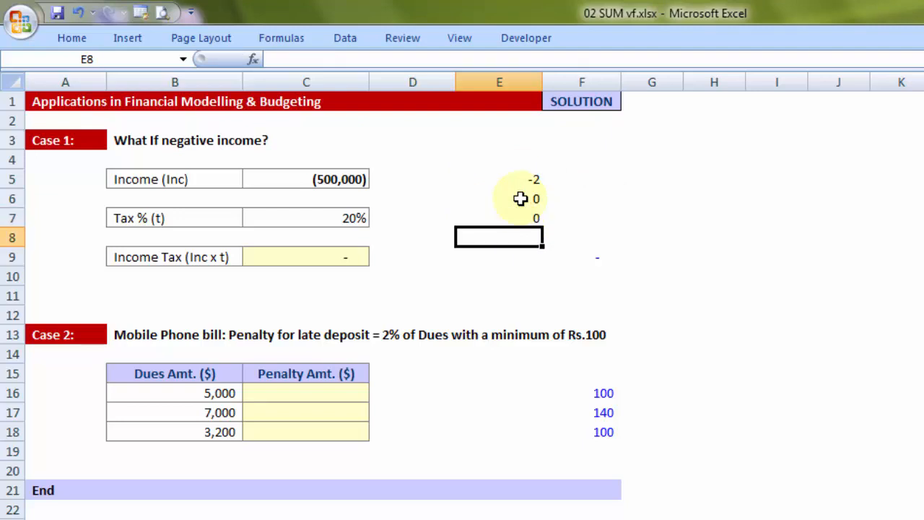
# - Set the second sample value in E6 to 1 and review E5:E7
pyautogui.click(520, 198)
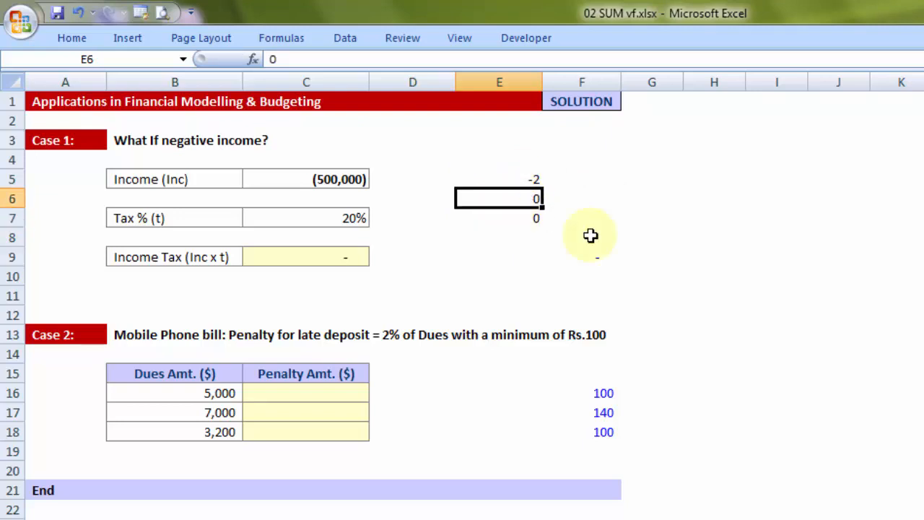
pyautogui.write('1')
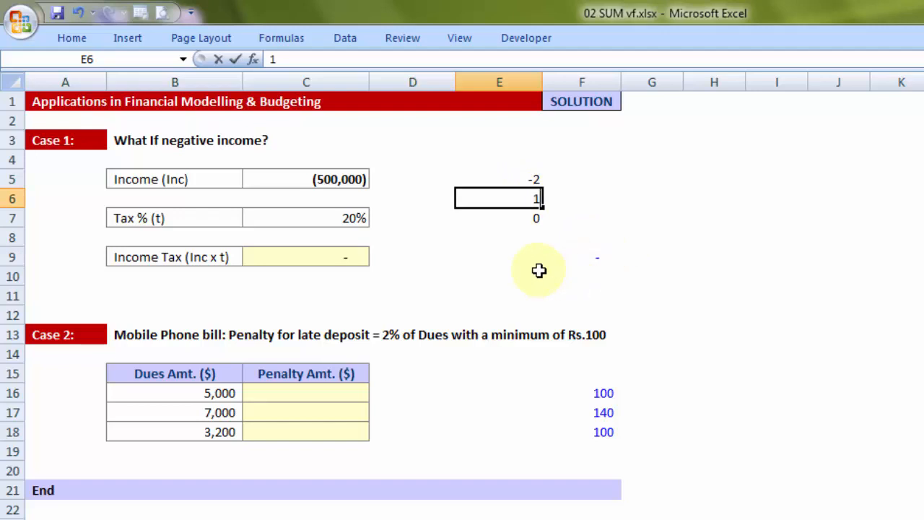
pyautogui.press('Tab')
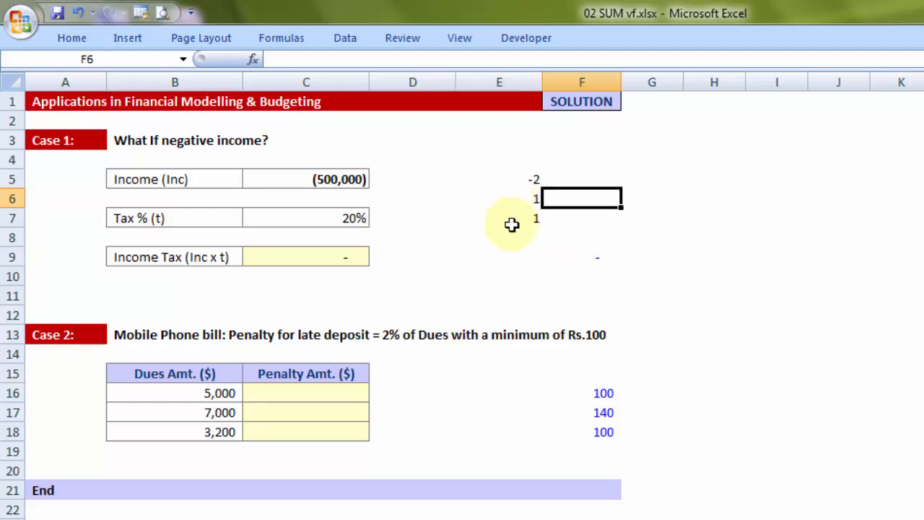
pyautogui.moveTo(532, 180); pyautogui.dragTo(532, 214)
# - Calculate the income tax in C9 with =MAX(0,C5*C7) so that it cannot be negative
pyautogui.click(345, 257)
pyautogui.click(345, 257)
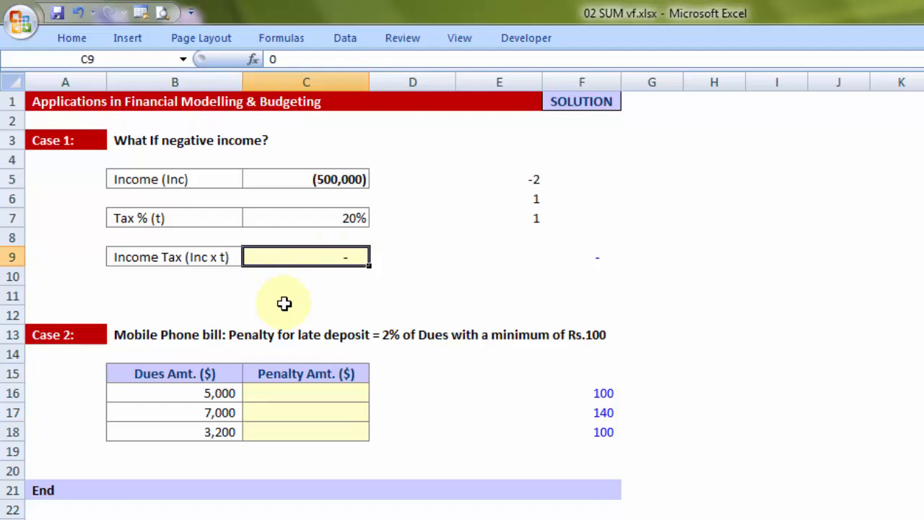
pyautogui.write('=max')
pyautogui.press('Tab')
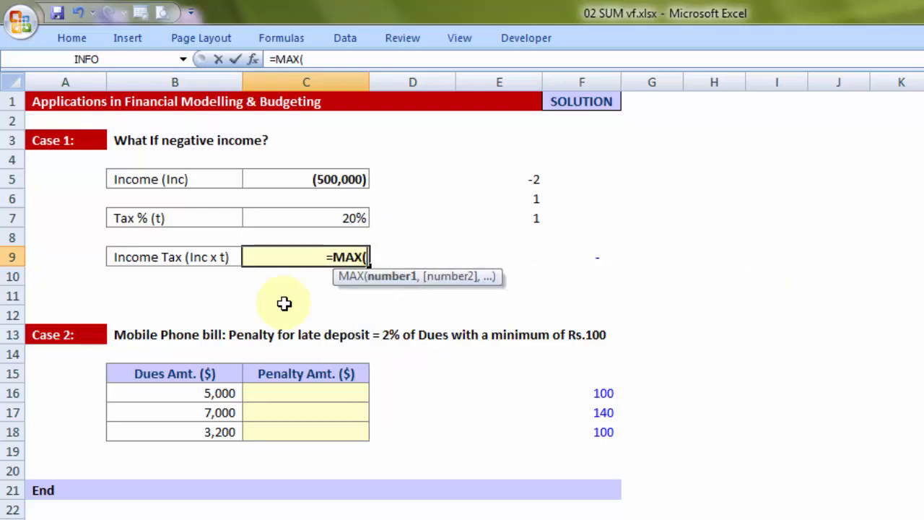
pyautogui.write('0')
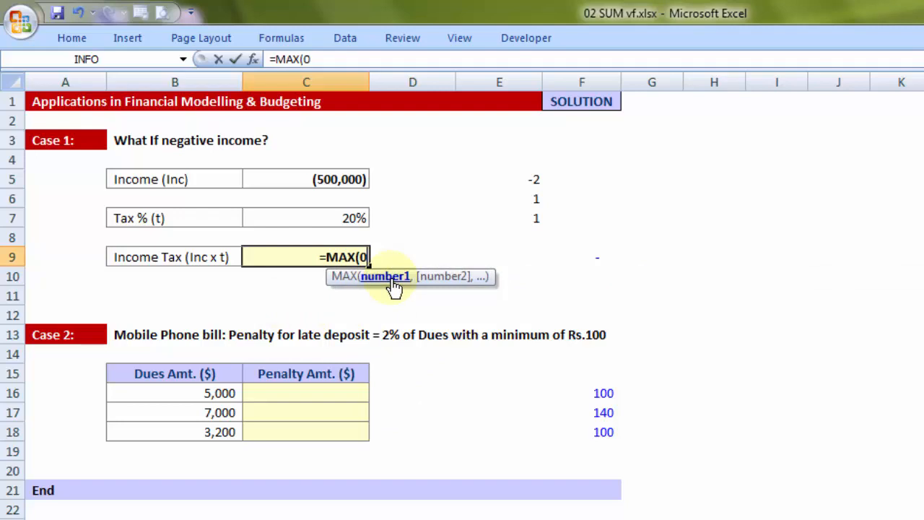
pyautogui.write(',')
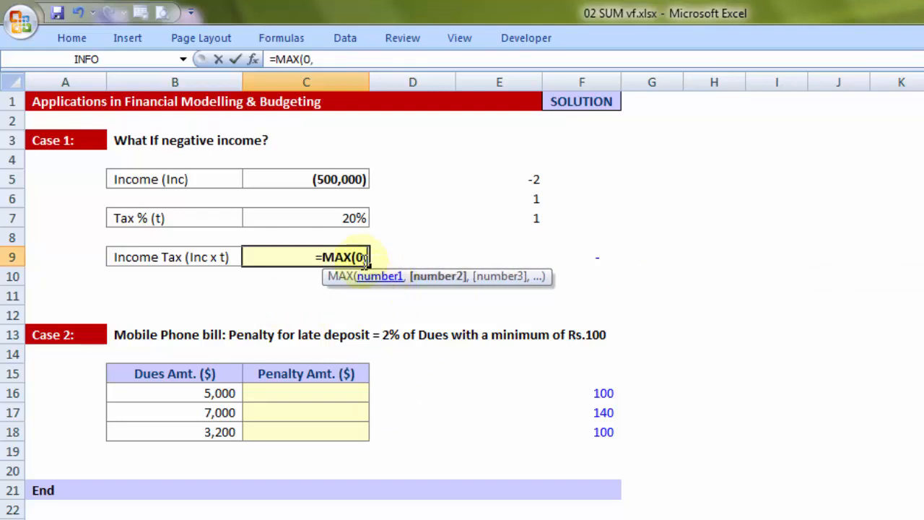
pyautogui.click(330, 180)
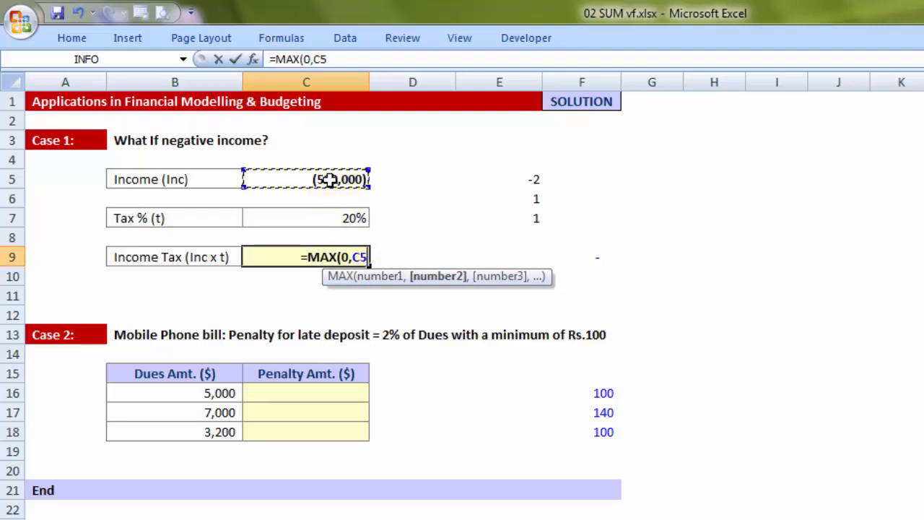
pyautogui.write('*')
pyautogui.click(333, 219)
pyautogui.write(')')
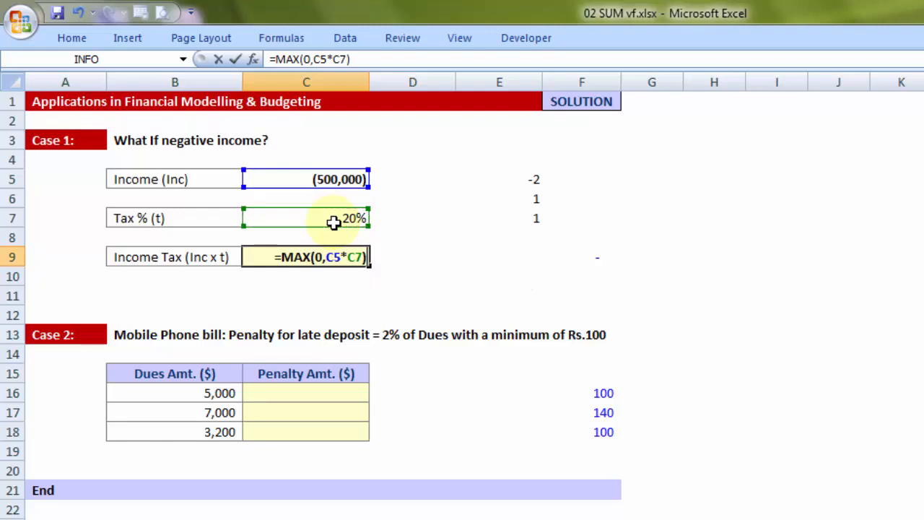
pyautogui.moveTo(316, 257); pyautogui.dragTo(362, 259)
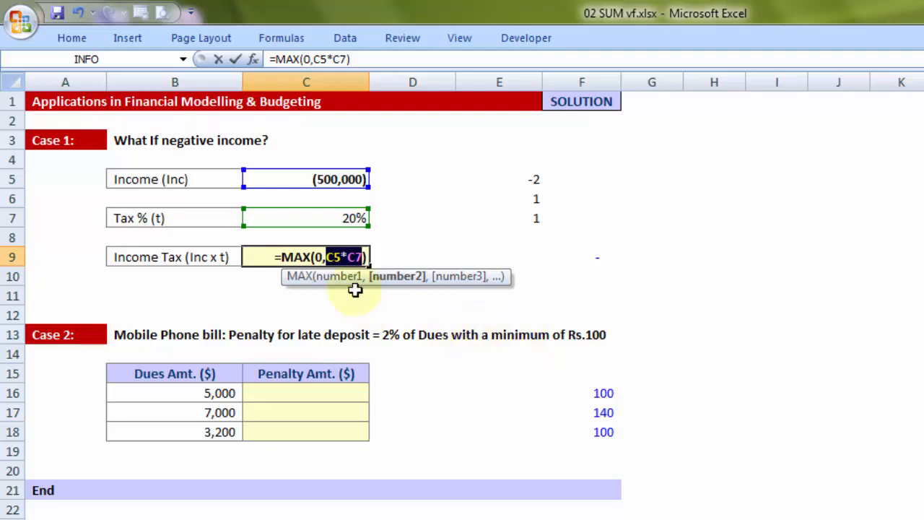
pyautogui.press('Return')
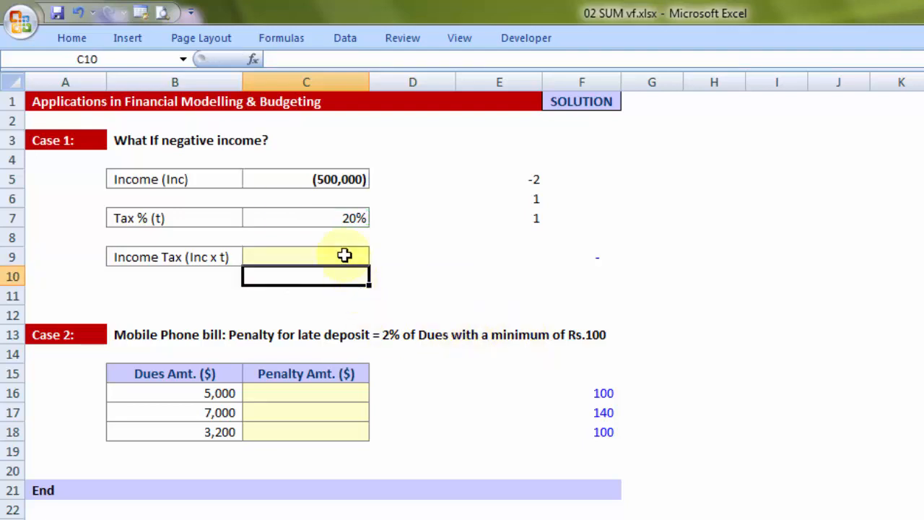
# - Inspect the arguments of the MAX formula in C9, highlighting its 0 argument
pyautogui.doubleClick(344, 255)
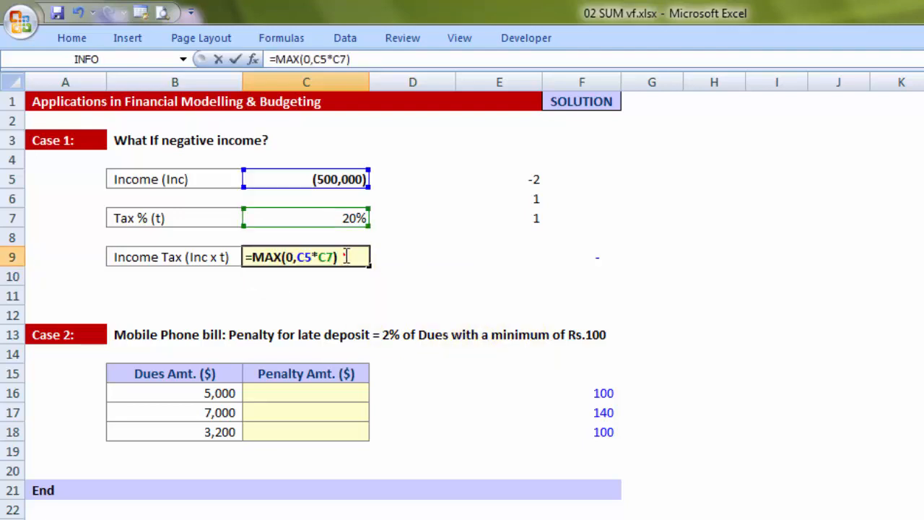
pyautogui.click(287, 257)
pyautogui.moveTo(296, 257)
pyautogui.mouseDown()
pyautogui.moveTo(335, 258)
pyautogui.moveTo(293, 256)
pyautogui.mouseUp()
pyautogui.click(291, 257)
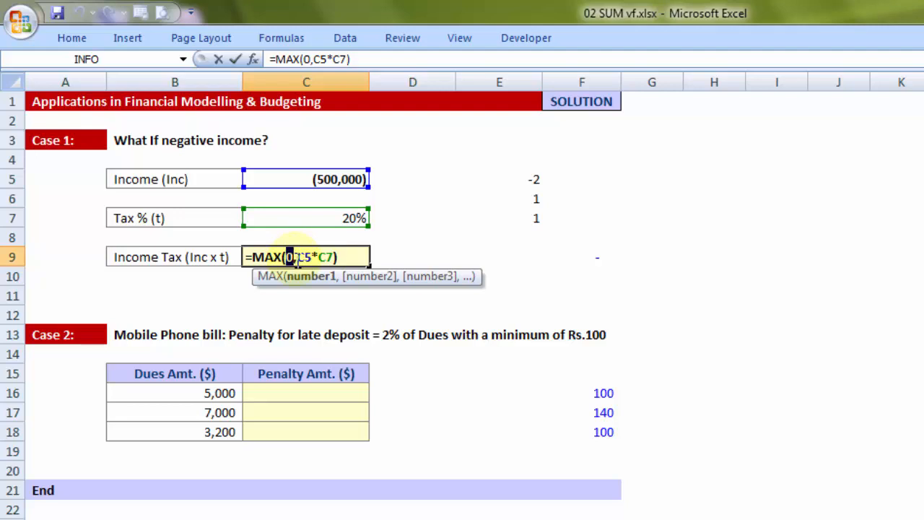
pyautogui.press('Return')
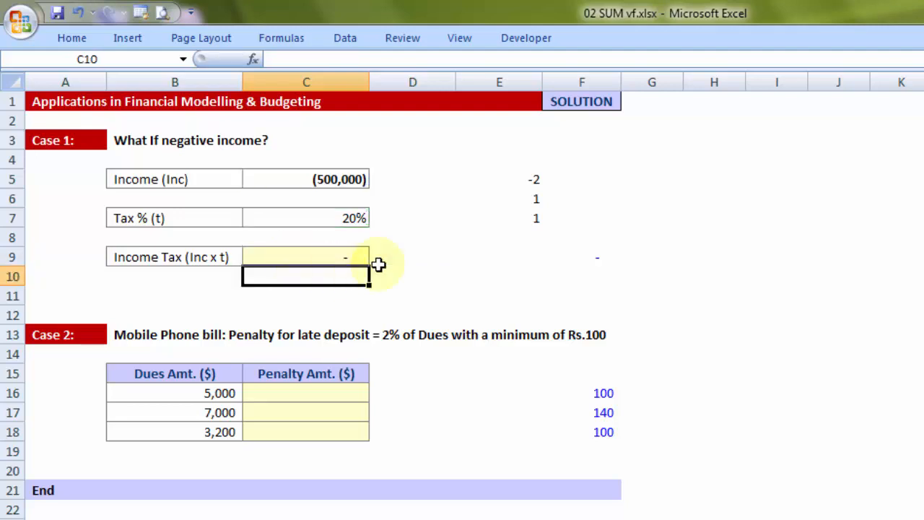
# - Change the income in C5 to a positive 500000 to test the tax formula
pyautogui.doubleClick(321, 180)
pyautogui.moveTo(323, 182); pyautogui.dragTo(329, 180)
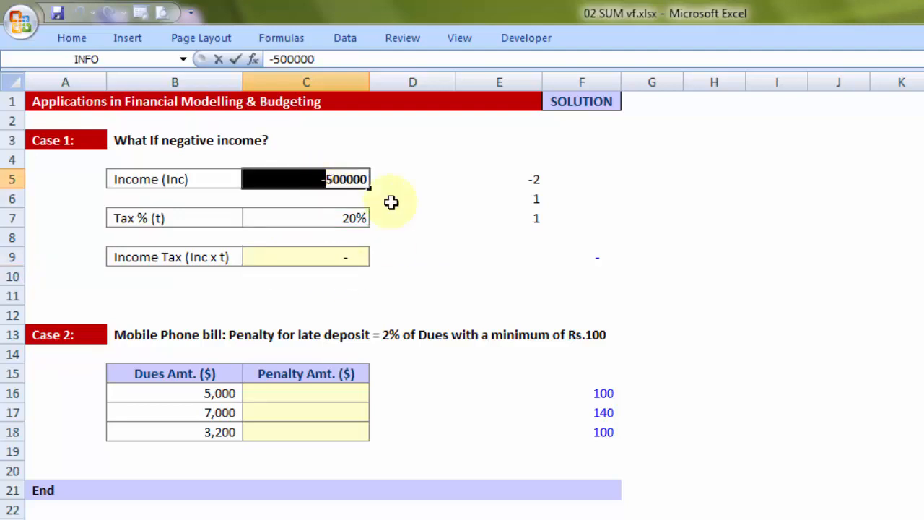
pyautogui.press('BackSpace')
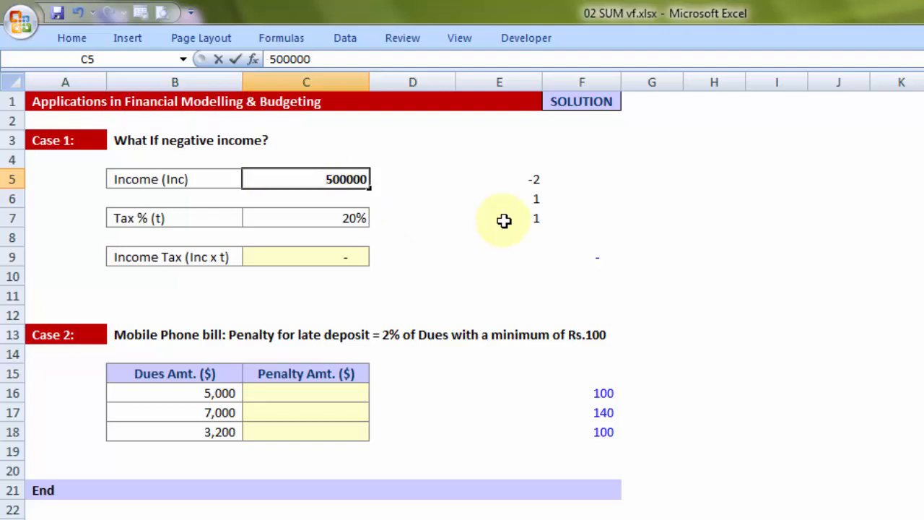
pyautogui.press('Return')
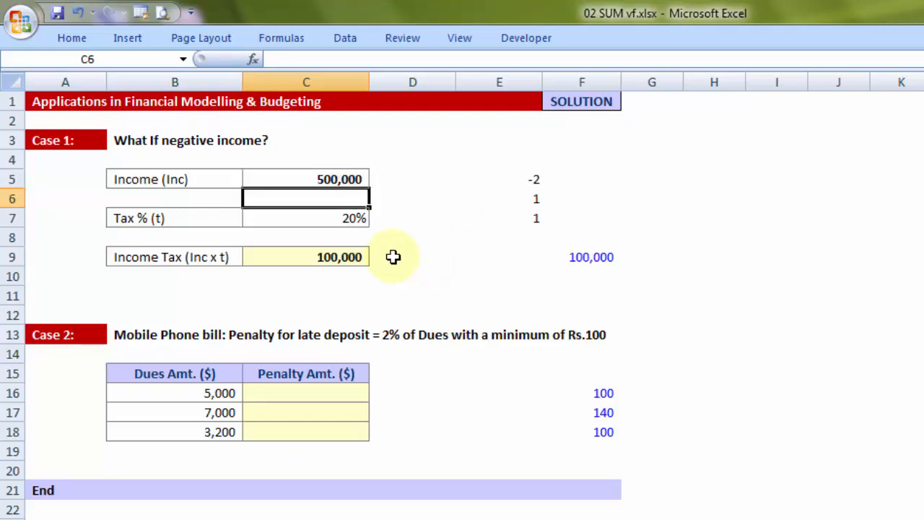
# - Inspect both arguments of the MAX formula in C9, the 0 and the product C5*C7, with the positive income
pyautogui.click(326, 256)
pyautogui.doubleClick(289, 257)
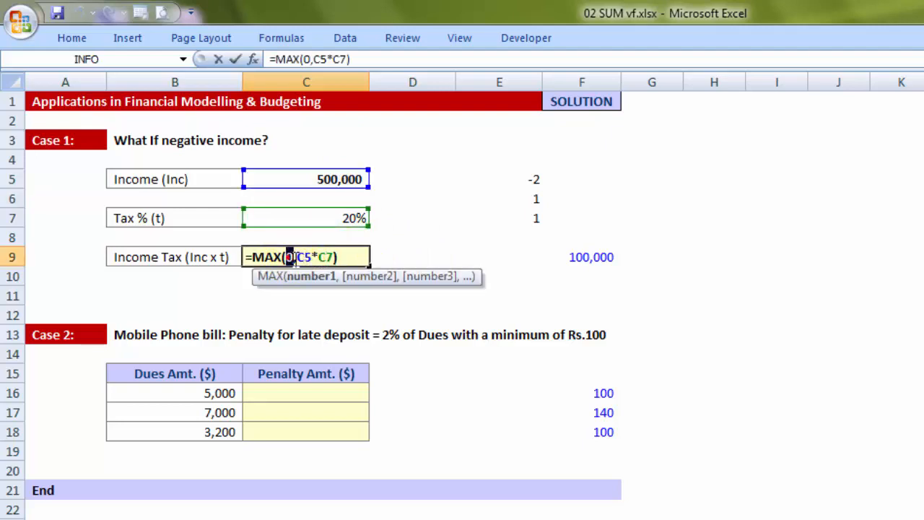
pyautogui.moveTo(297, 257); pyautogui.dragTo(337, 247)
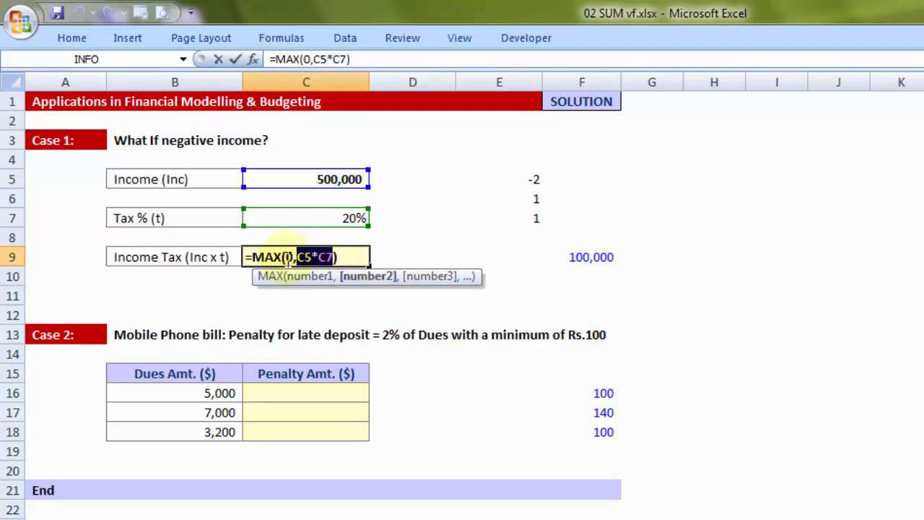
pyautogui.press('Return')
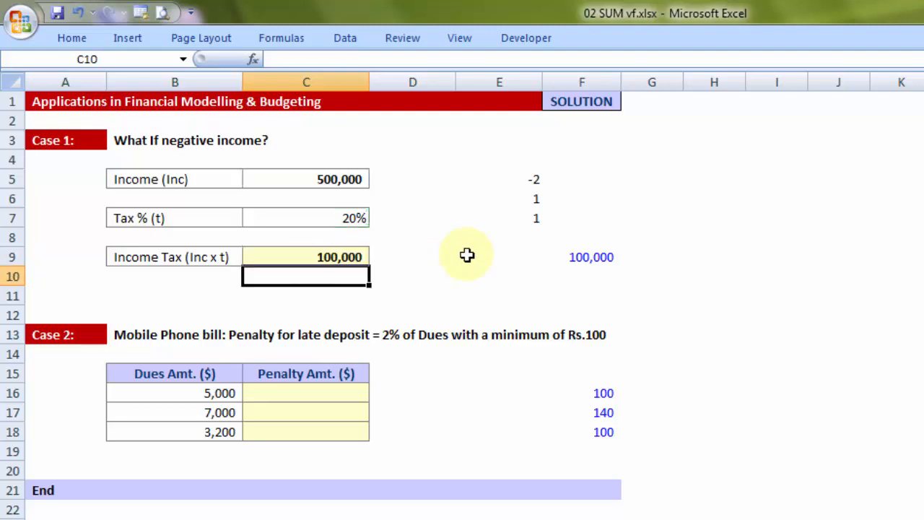
# - Clear the sample values and the sample MAX formula from column E beside Case 1
pyautogui.click(467, 255)
pyautogui.moveTo(530, 176); pyautogui.dragTo(524, 241)
pyautogui.press('Delete')
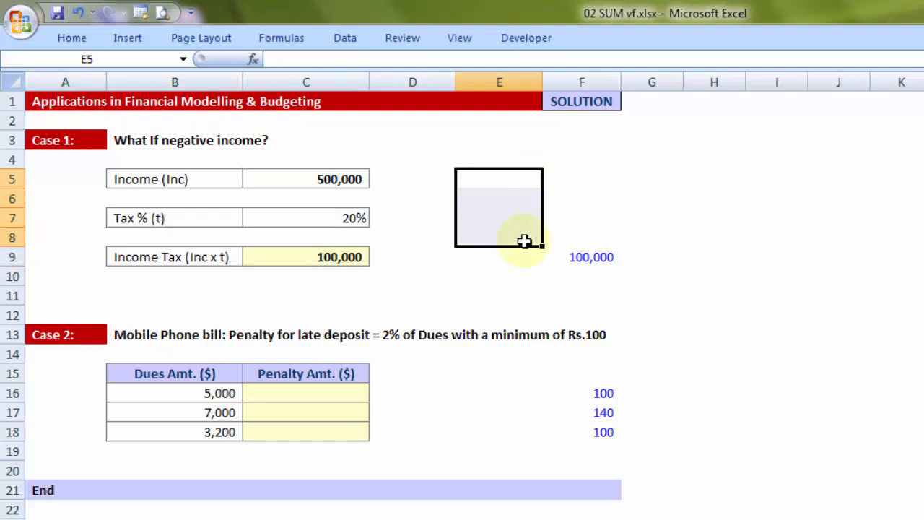
# - Review the Case 1 solution formula in F9 without changing it
pyautogui.click(599, 257)
pyautogui.doubleClick(599, 257)
pyautogui.moveTo(547, 257); pyautogui.dragTo(680, 258)
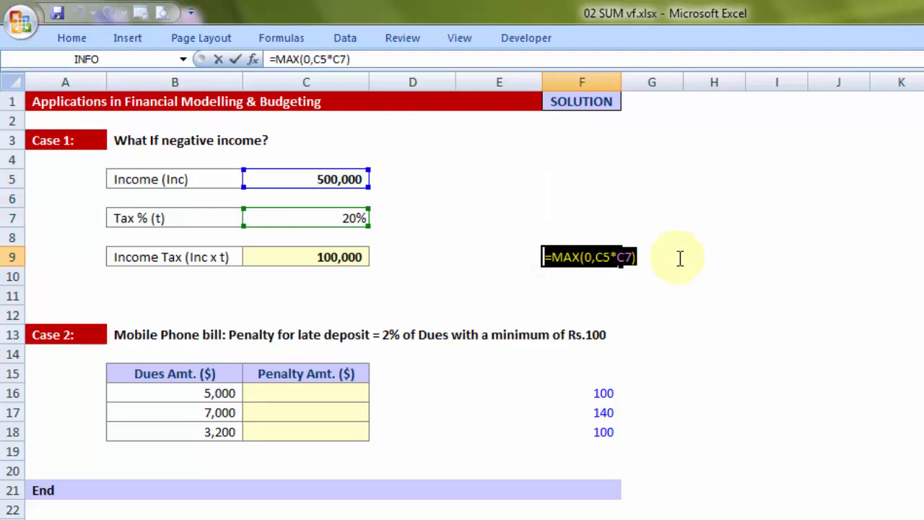
pyautogui.press('Escape')
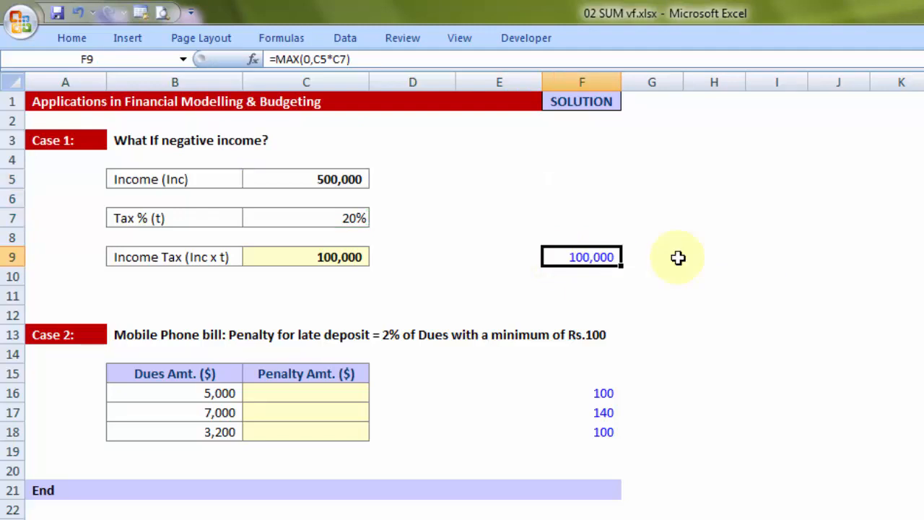
pyautogui.click(514, 276)
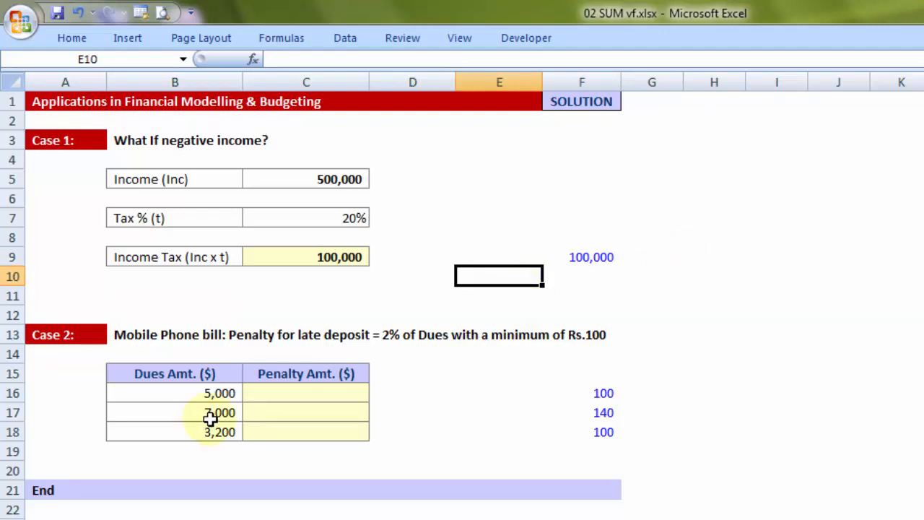
# - Examine the Case 2 dues in B16:B18, the late deposit penalty rule in row 13 and the first penalty cell
pyautogui.moveTo(206, 392); pyautogui.dragTo(206, 431)
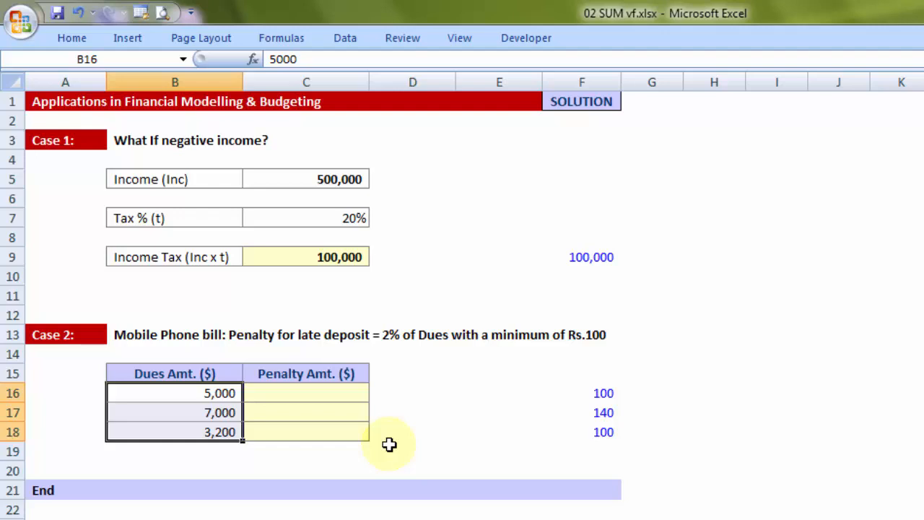
pyautogui.moveTo(155, 335); pyautogui.dragTo(581, 335)
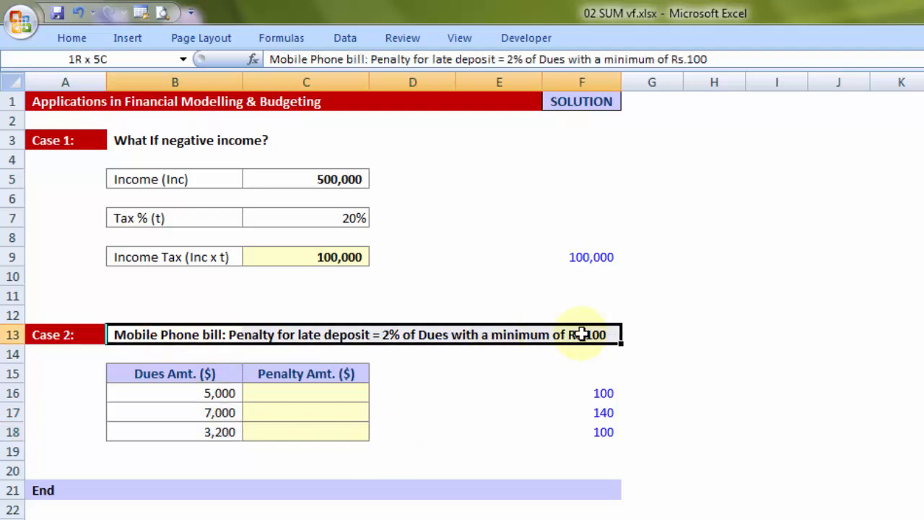
pyautogui.click(543, 386)
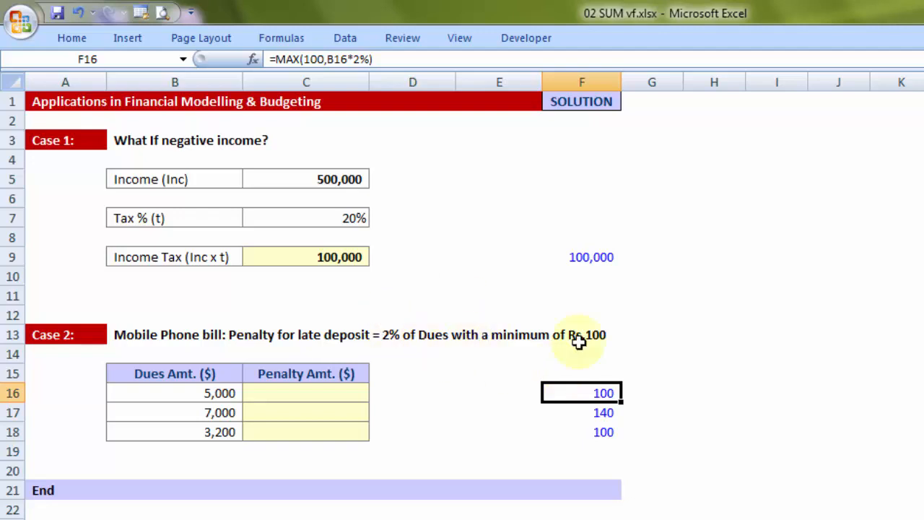
pyautogui.click(420, 376)
pyautogui.click(323, 397)
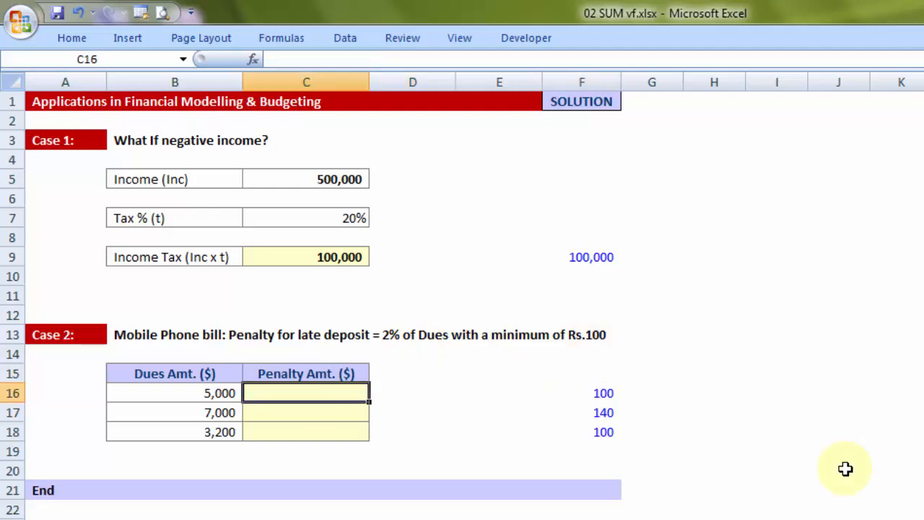
# - Enter 2% in D15 and 100 in E15 as headings for the penalty comparison
pyautogui.click(410, 376)
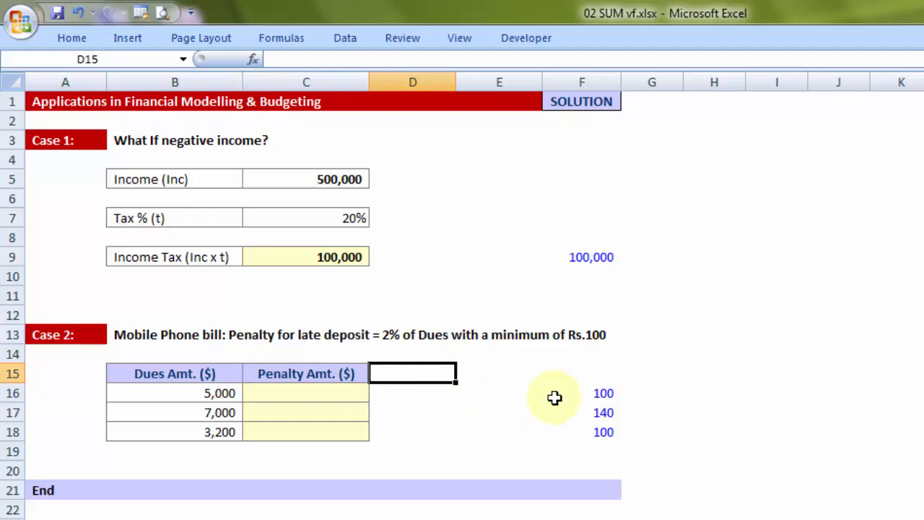
pyautogui.write('2%')
pyautogui.press('Tab')
pyautogui.write('100')
pyautogui.press('Tab')
pyautogui.press('Left')
pyautogui.press('Down')
pyautogui.press('Left')
pyautogui.press('Left')
pyautogui.press('Left')
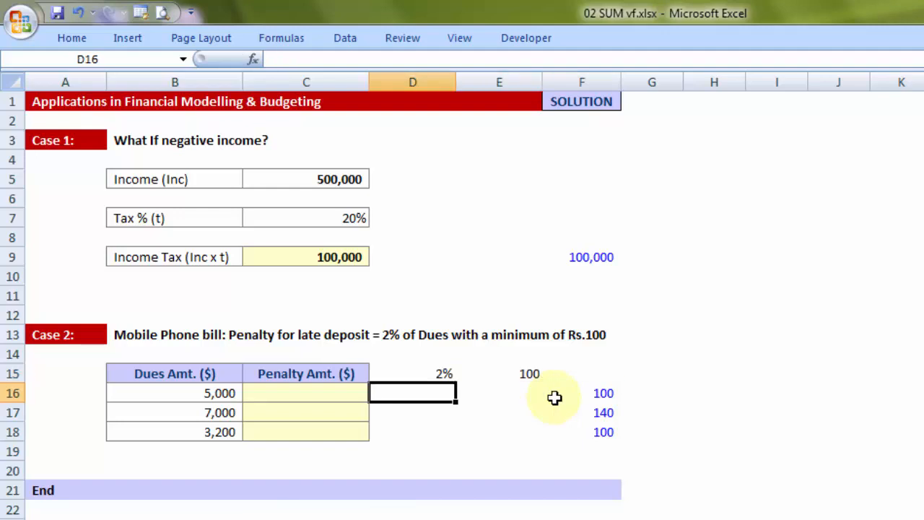
# - Enter 100 in D16 and 100 in E16 for the 5,000 dues and select both values for comparison
pyautogui.press('Right')
pyautogui.press('Right')
pyautogui.write('100')
pyautogui.press('Tab')
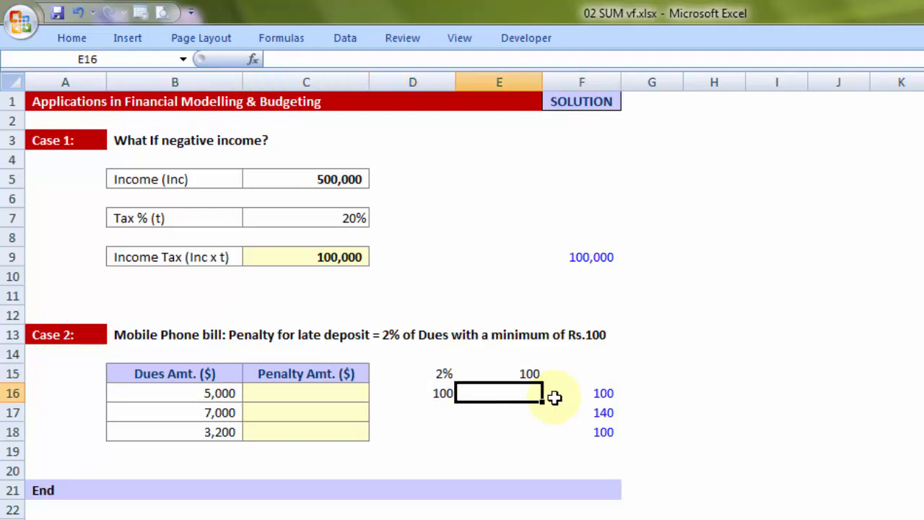
pyautogui.write('100')
pyautogui.press('Tab')
pyautogui.press('Left')
pyautogui.hotkey('shift', 'Left')
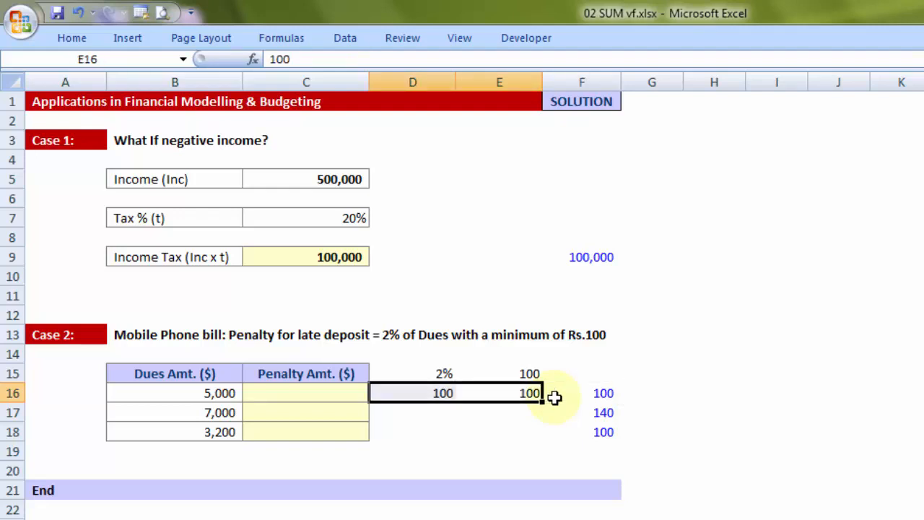
# - Enter 140 in D17 and 100 in E17 for the 7,000 dues, and make the 140 bold and underlined
pyautogui.press('Down')
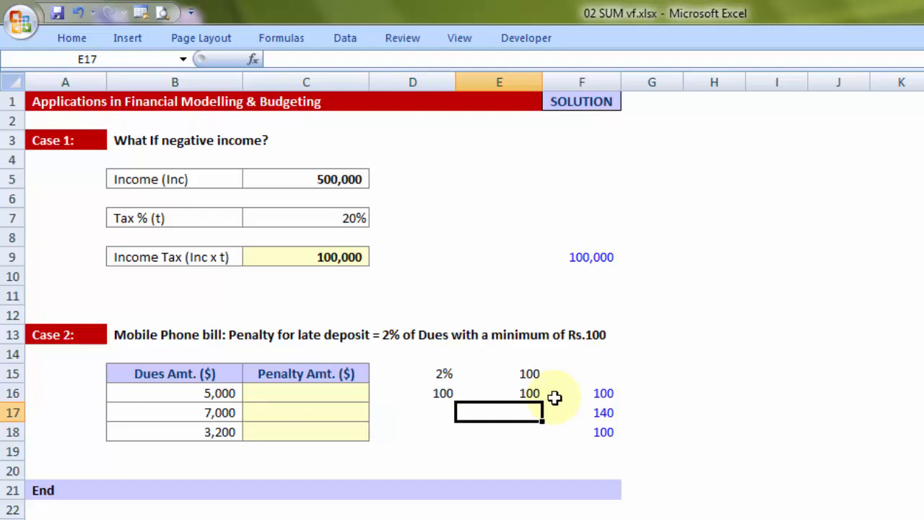
pyautogui.press('Left')
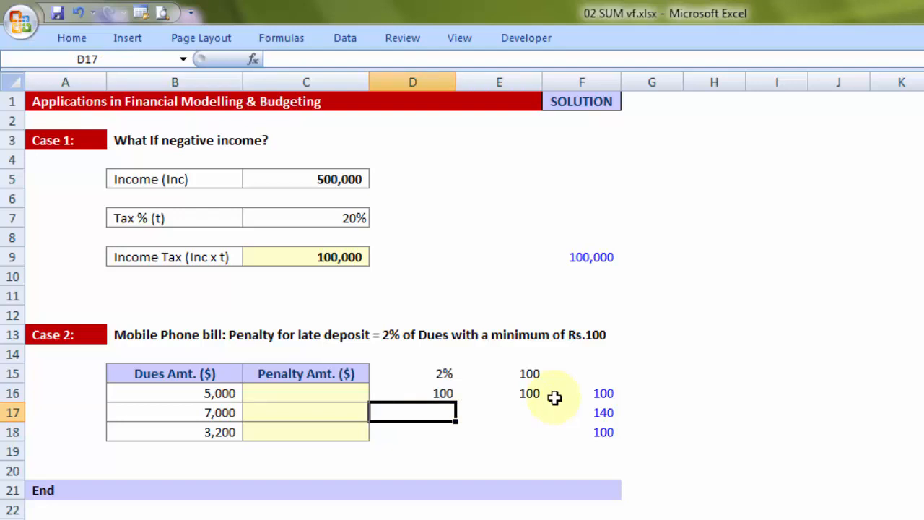
pyautogui.write('140')
pyautogui.press('Tab')
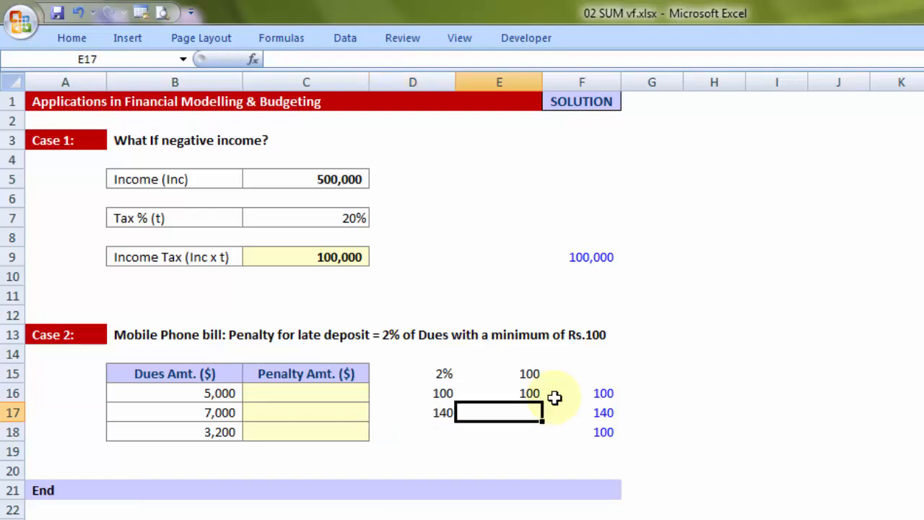
pyautogui.write('100')
pyautogui.press('Tab')
pyautogui.press('Left')
pyautogui.press('Left')
pyautogui.hotkey('ctrl', 'b')
pyautogui.hotkey('ctrl', 'u')
pyautogui.press('Down')
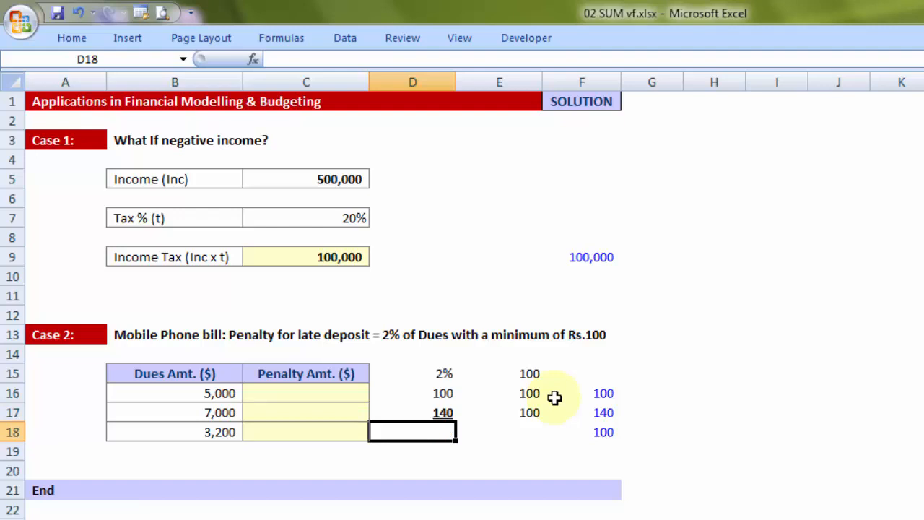
# - Enter 64 in D18 and 100 in E18 for the 3,200 dues, and make the 100 in E18 bold and underlined
pyautogui.write('64')
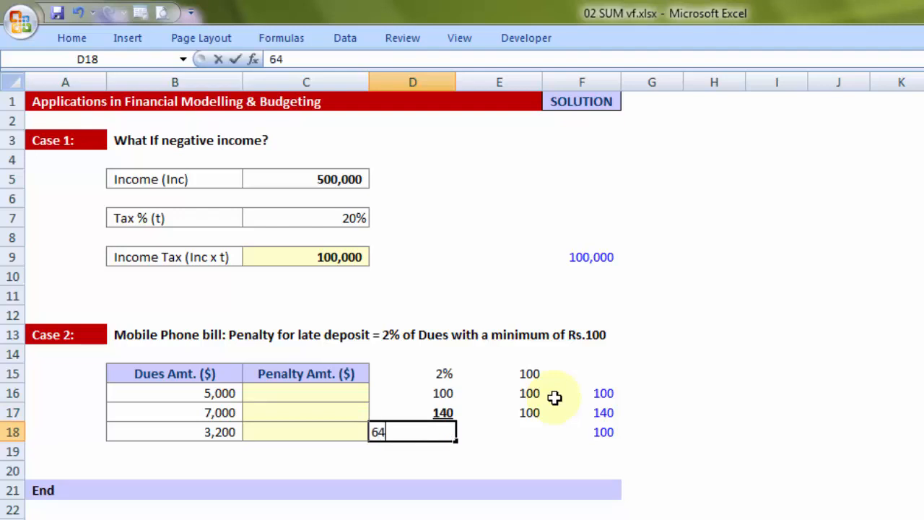
pyautogui.press('Tab')
pyautogui.write('100')
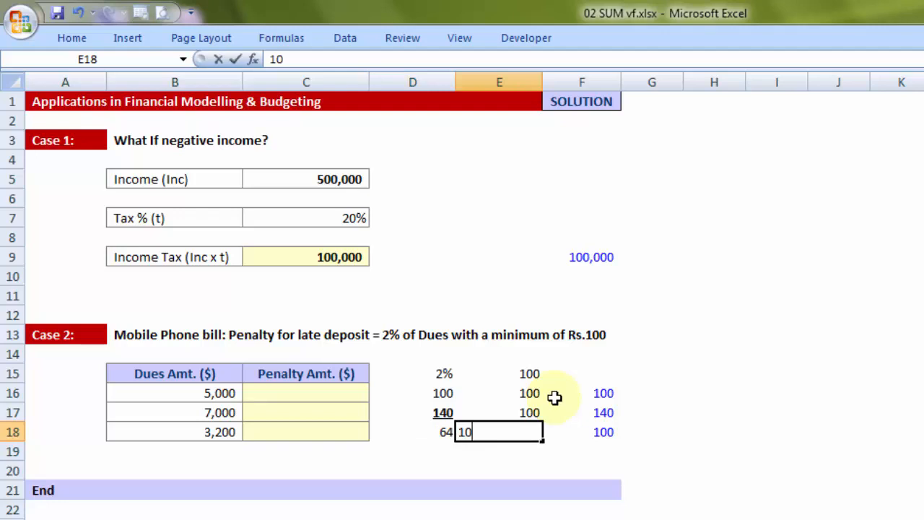
pyautogui.press('Tab')
pyautogui.press('Left')
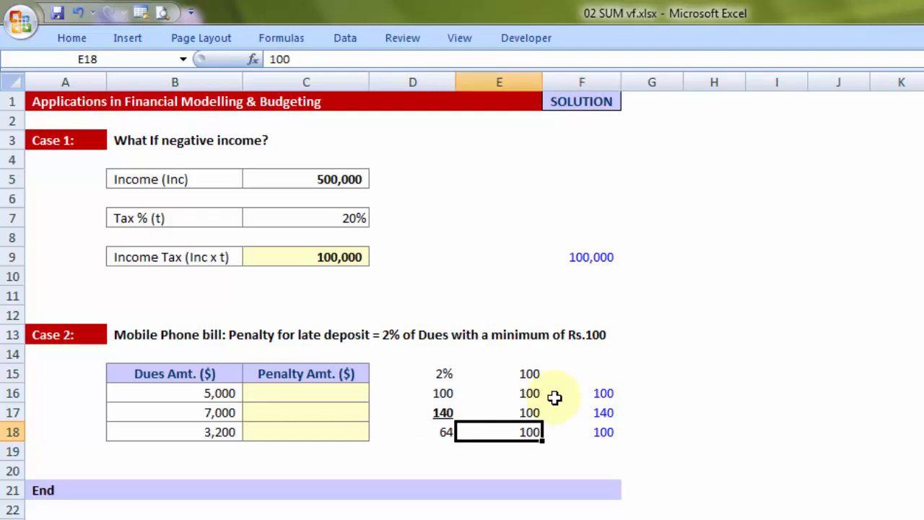
pyautogui.hotkey('ctrl', 'b')
pyautogui.hotkey('ctrl', 'u')
pyautogui.click(497, 494)
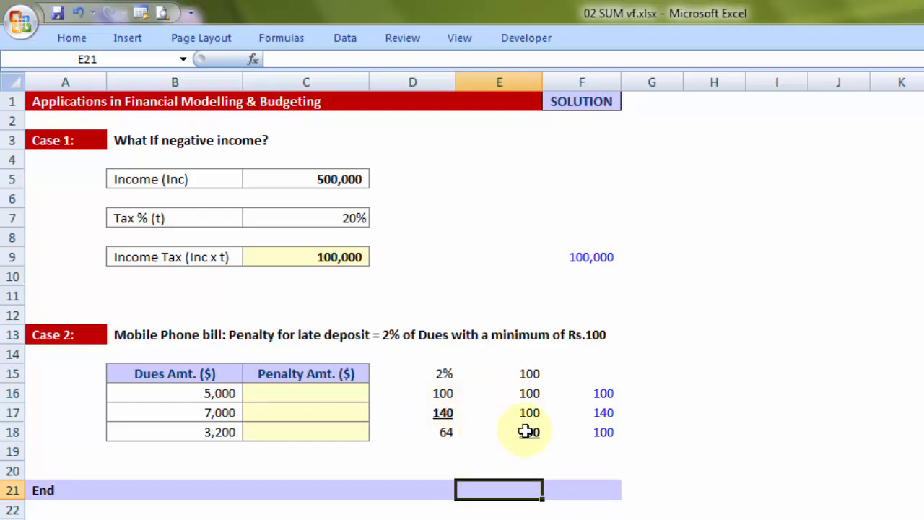
# - Calculate the first penalty amount in C16 with =MAX(100,B16*2%)
pyautogui.click(332, 394)
pyautogui.write('=max')
pyautogui.press('Tab')
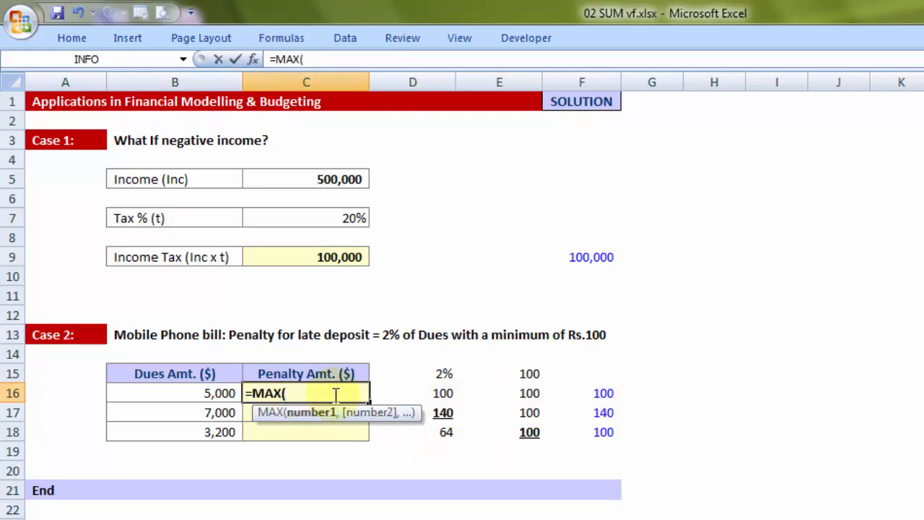
pyautogui.write('100,')
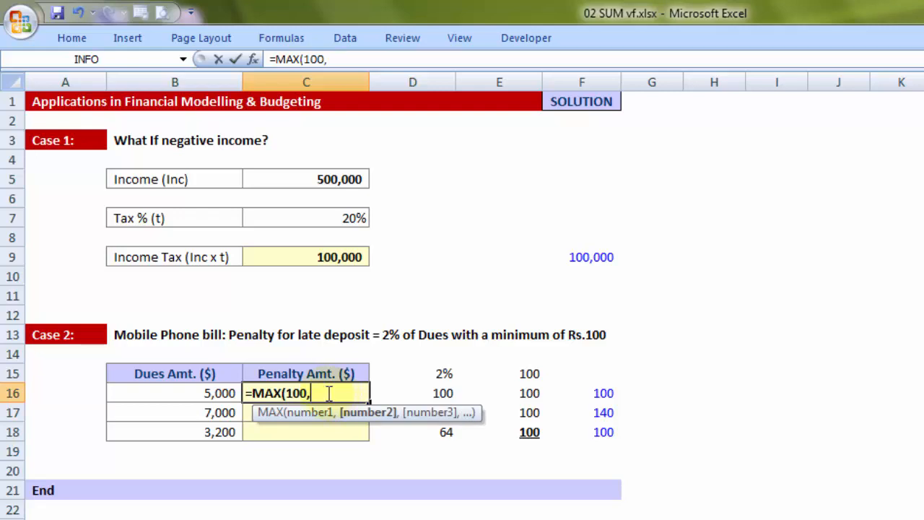
pyautogui.click(180, 392)
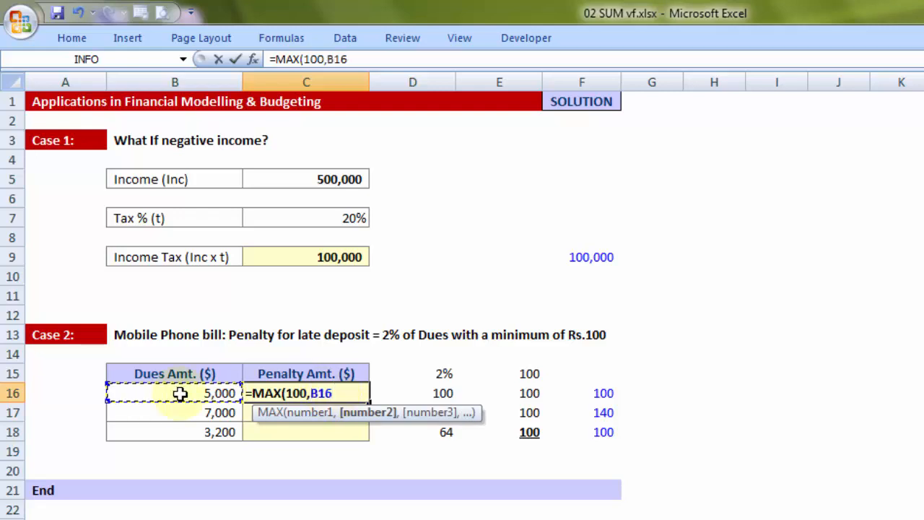
pyautogui.write('*2%')
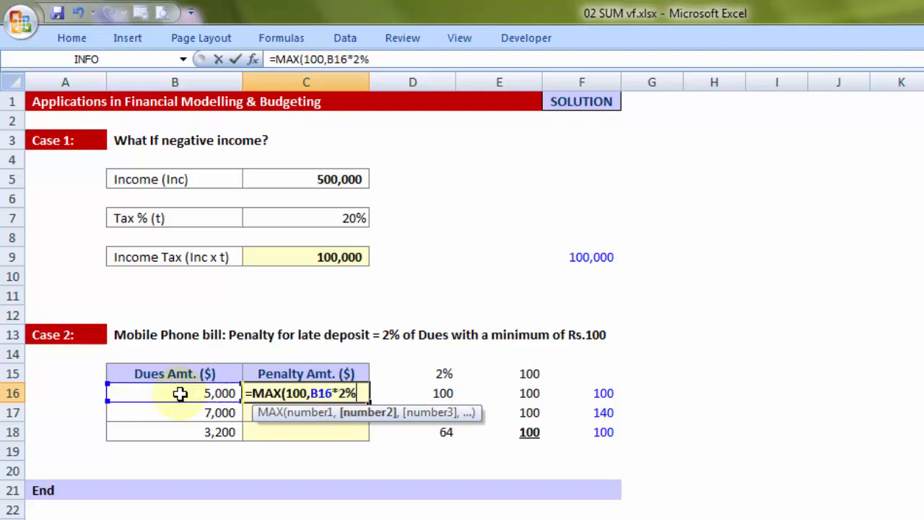
pyautogui.write(')')
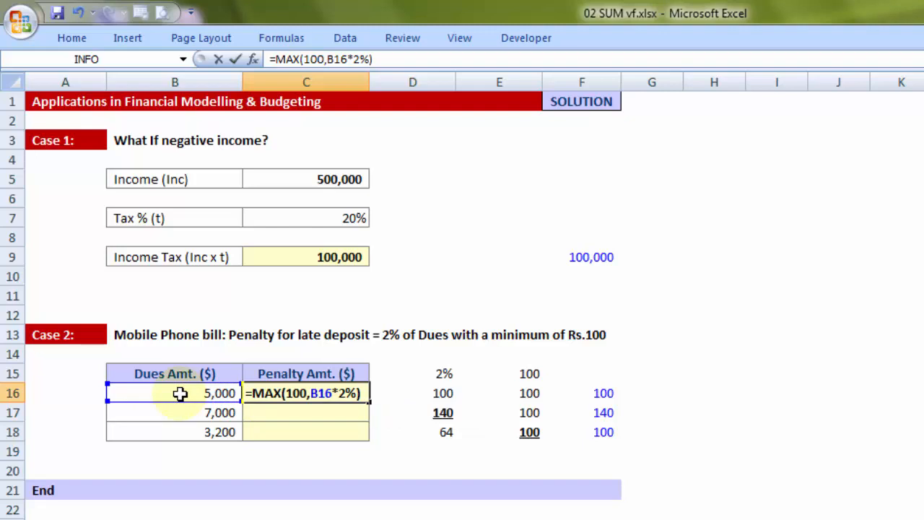
pyautogui.press('Return')
# - Fill the penalty formula from C16 down to C18 and check the formula in each cell
pyautogui.click(351, 389)
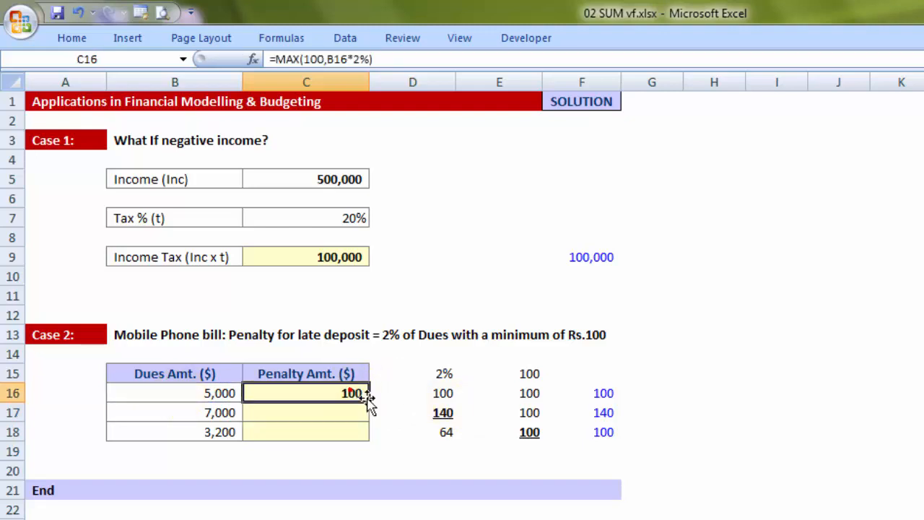
pyautogui.moveTo(369, 402); pyautogui.dragTo(371, 439)
pyautogui.click(353, 393)
pyautogui.click(343, 412)
pyautogui.click(341, 430)
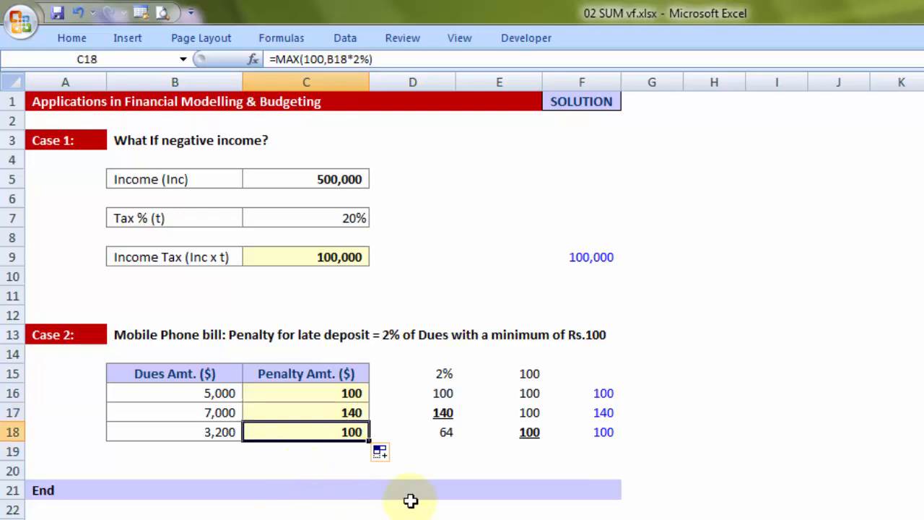
# - Set the first dues amount in B16 to 100 to test the minimum penalty
pyautogui.click(204, 394)
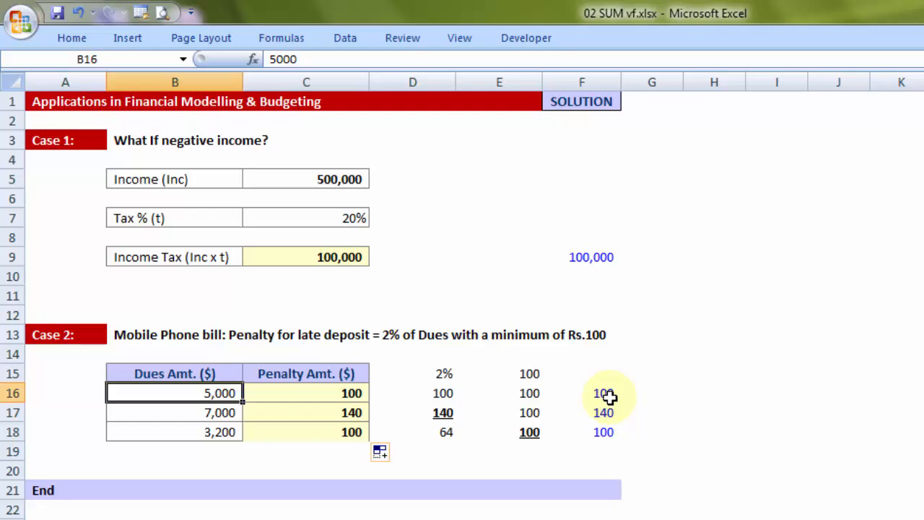
pyautogui.write('100')
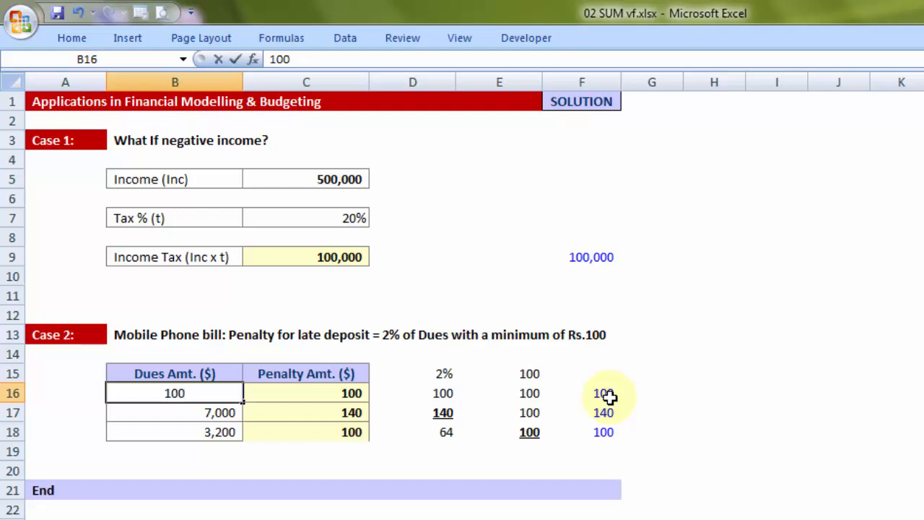
pyautogui.press('Tab')
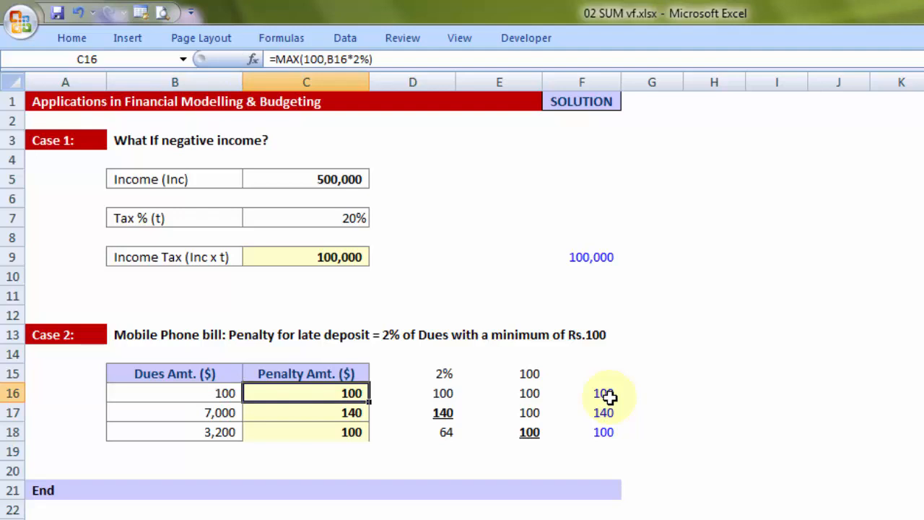
# - Select the dues and penalty table, B15:C18, including its headings
pyautogui.press('Left')
pyautogui.press('Up')
pyautogui.hotkey('shift', 'Down')
pyautogui.hotkey('shift', 'Down')
pyautogui.hotkey('shift', 'Right')
pyautogui.hotkey('shift', 'Down')
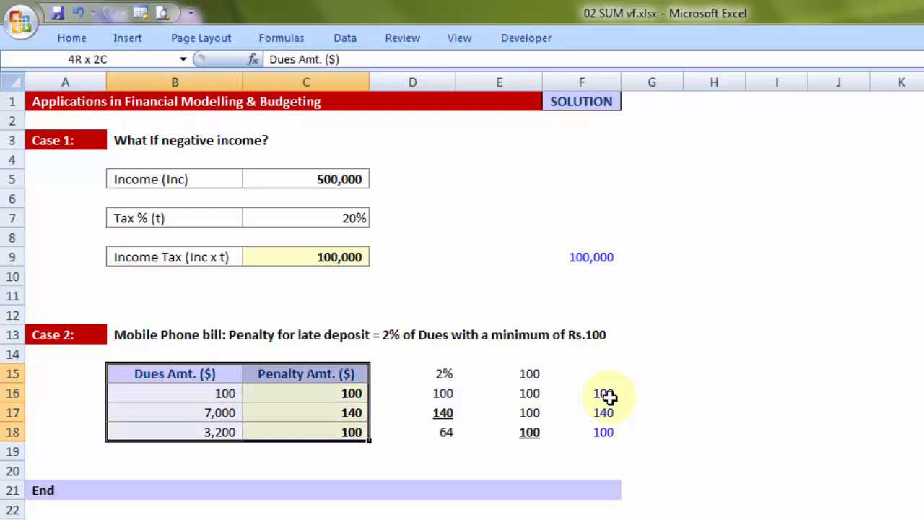